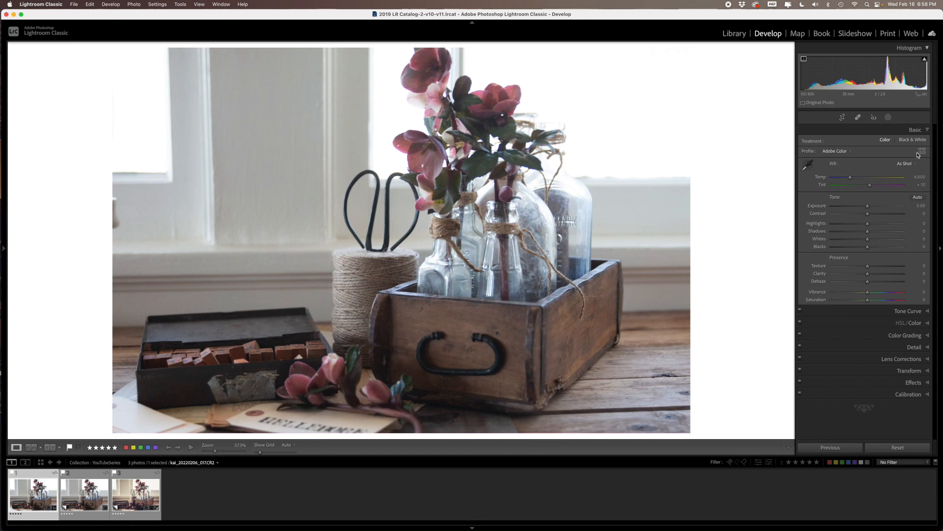
Step: Open the Profile Browser and look through the Adobe Raw and Camera Matching profile groups
{"action": "left_click", "coordinate": [921, 152]}
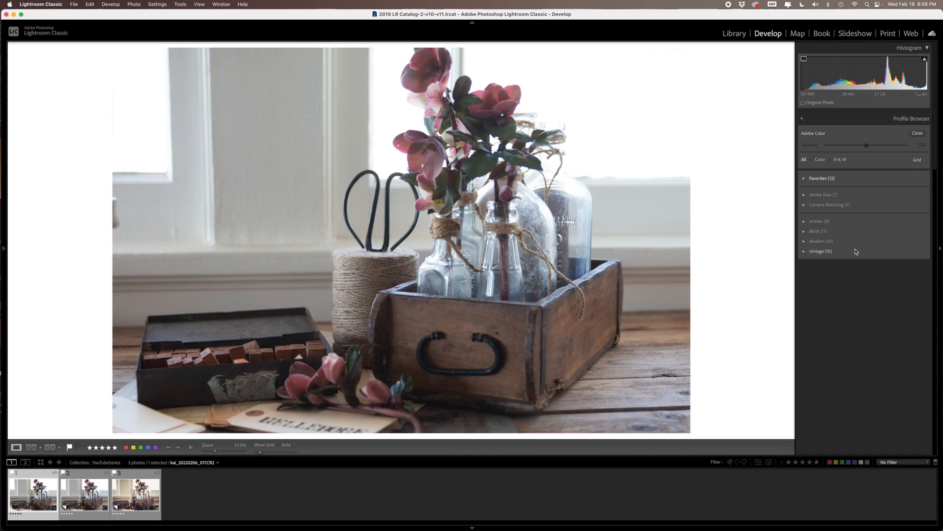
{"action": "left_click", "coordinate": [804, 196]}
{"action": "scroll", "coordinate": [818, 209], "scroll_direction": "down", "scroll_amount": 2}
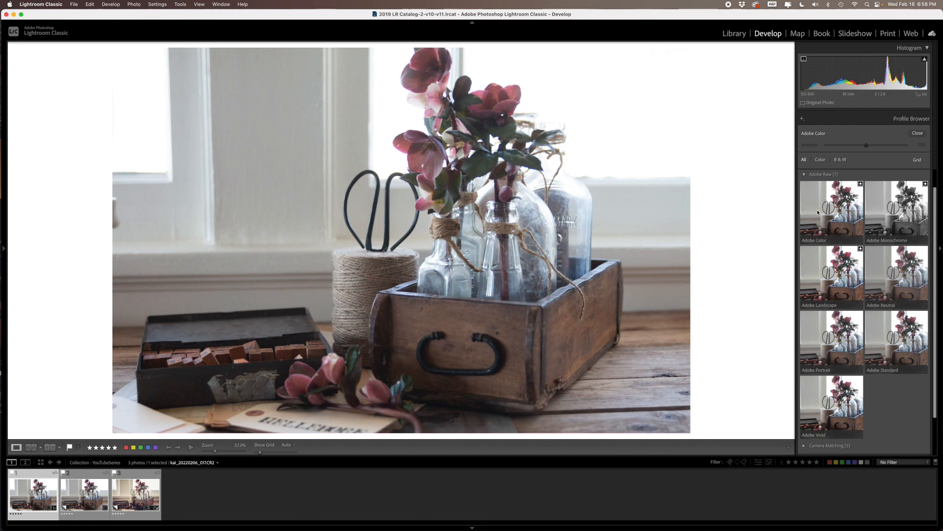
{"action": "left_click", "coordinate": [806, 176]}
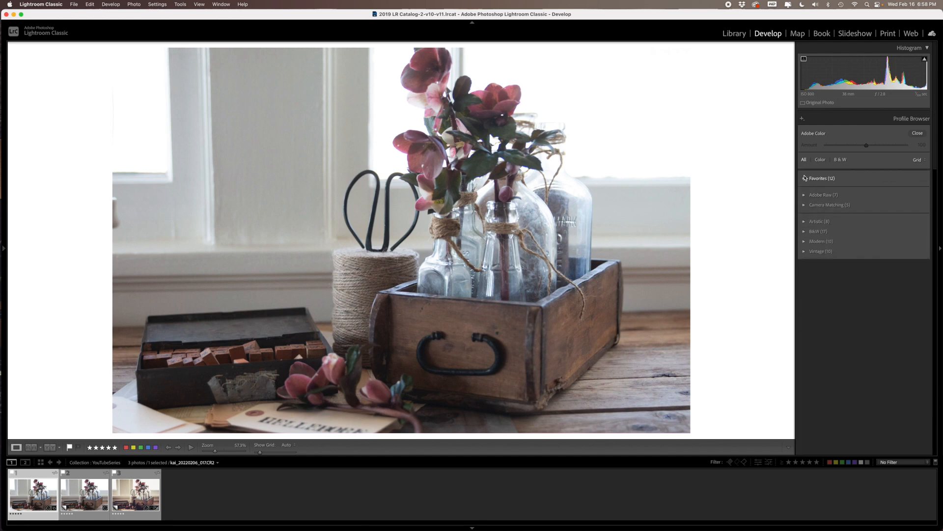
{"action": "left_click", "coordinate": [806, 205]}
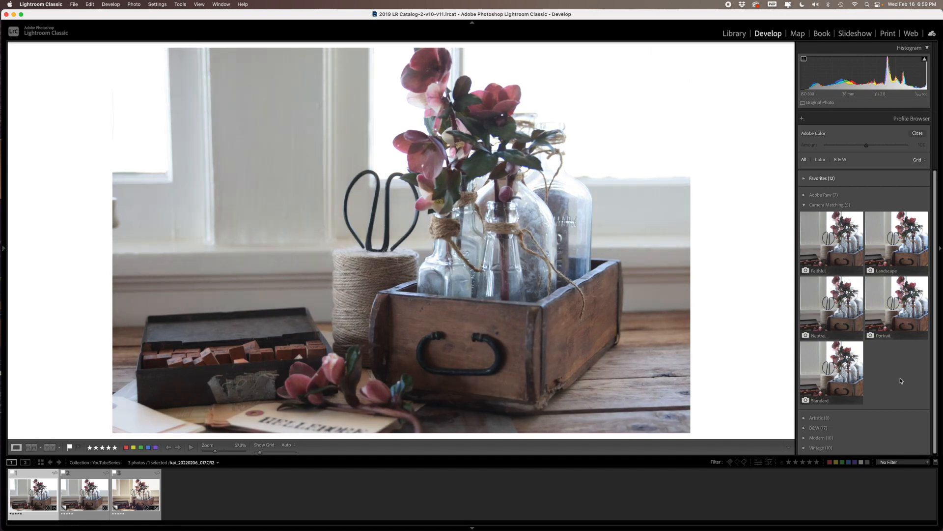
{"action": "left_click", "coordinate": [804, 206]}
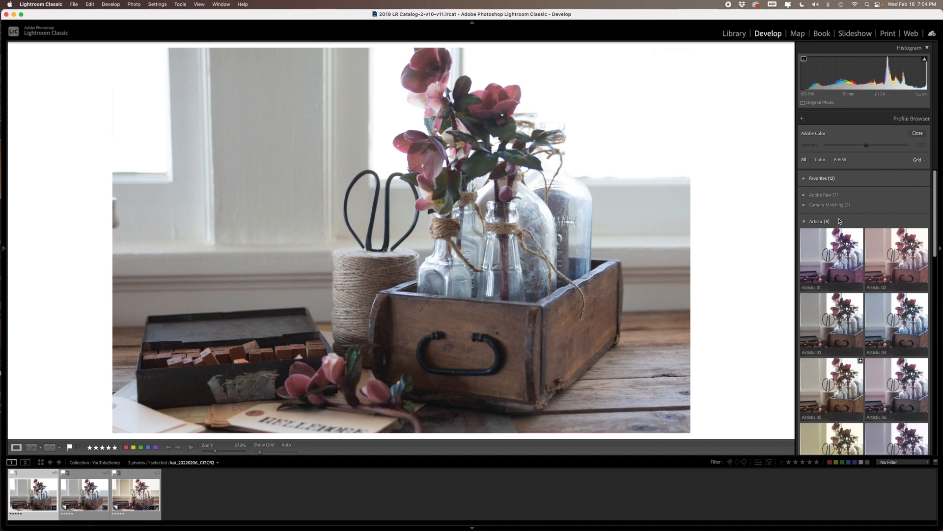
Step: Preview the Artistic profiles on the photo, including Artistic 01 and Artistic 07
{"action": "scroll", "coordinate": [835, 236], "scroll_direction": "down", "scroll_amount": 1}
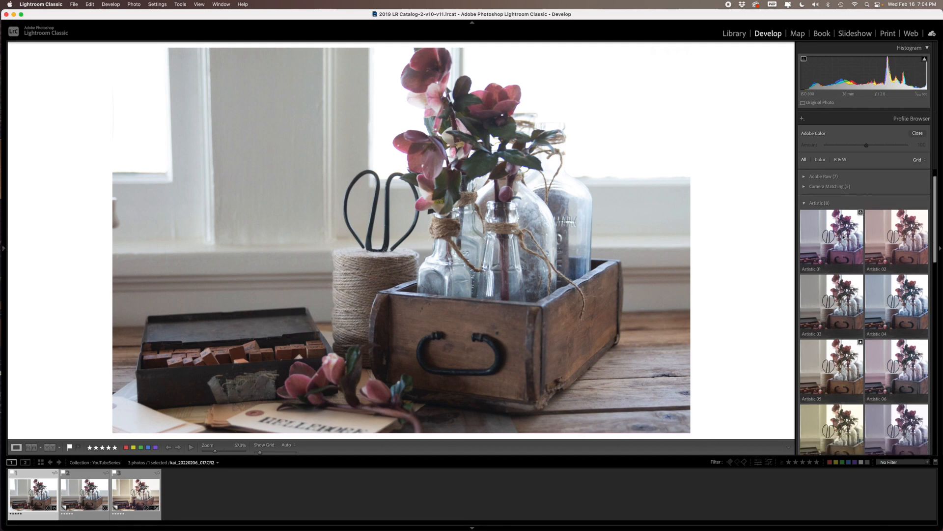
{"action": "left_click", "coordinate": [833, 250]}
{"action": "left_click", "coordinate": [831, 248]}
{"action": "left_click", "coordinate": [833, 249]}
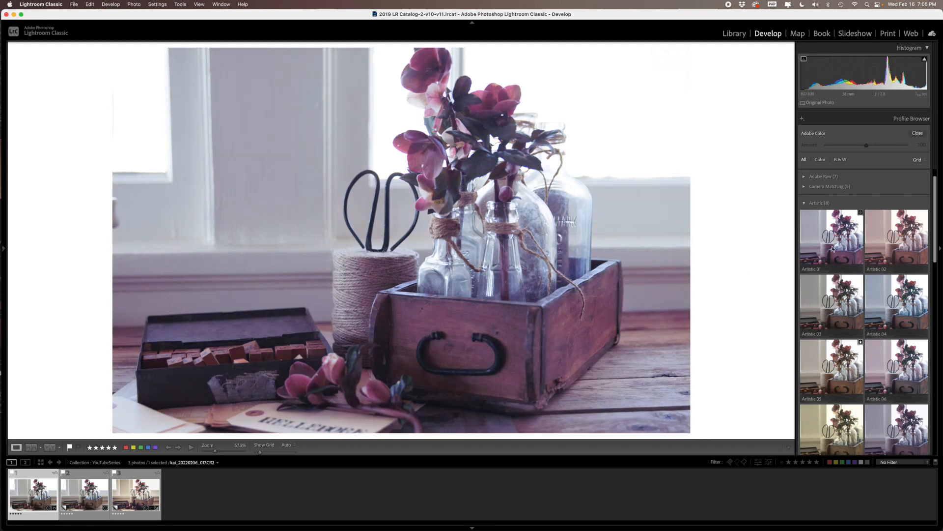
{"action": "scroll", "coordinate": [833, 249], "scroll_direction": "down", "scroll_amount": 2}
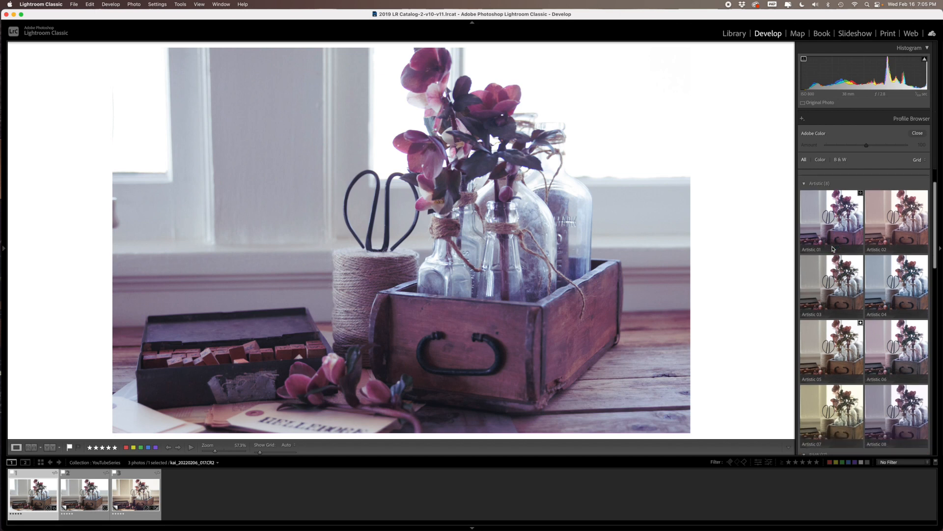
{"action": "left_click", "coordinate": [833, 249]}
{"action": "scroll", "coordinate": [833, 249], "scroll_direction": "down", "scroll_amount": 3}
{"action": "left_click", "coordinate": [833, 249]}
{"action": "left_click", "coordinate": [830, 338]}
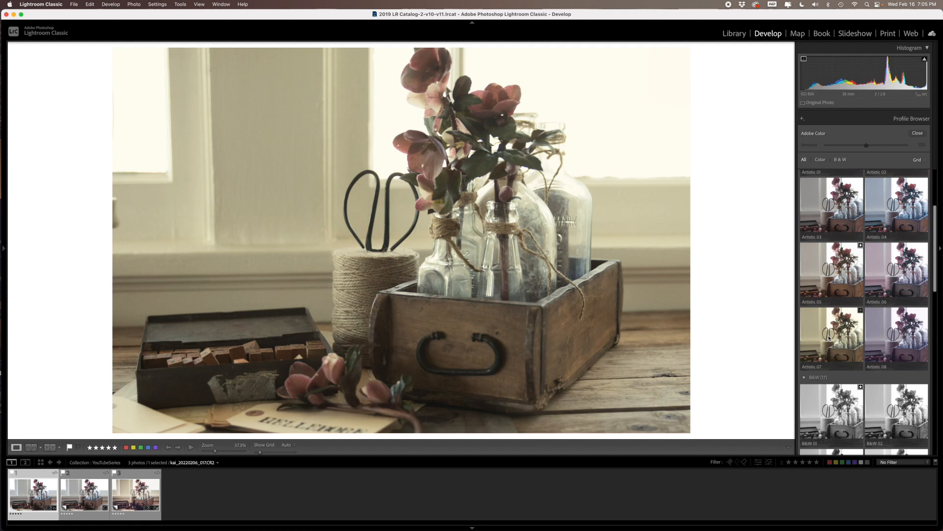
Step: Preview the B&W profiles on the photo, including B&W 01, 03, 08 and 12, and collapse the B&W and Artistic groups
{"action": "scroll", "coordinate": [830, 320], "scroll_direction": "down", "scroll_amount": 5}
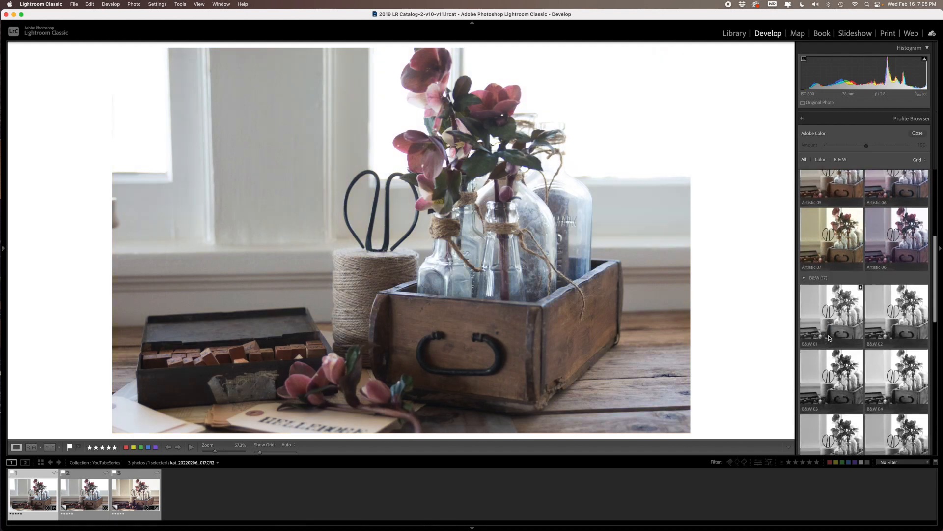
{"action": "left_click", "coordinate": [836, 266]}
{"action": "scroll", "coordinate": [836, 266], "scroll_direction": "down", "scroll_amount": 2}
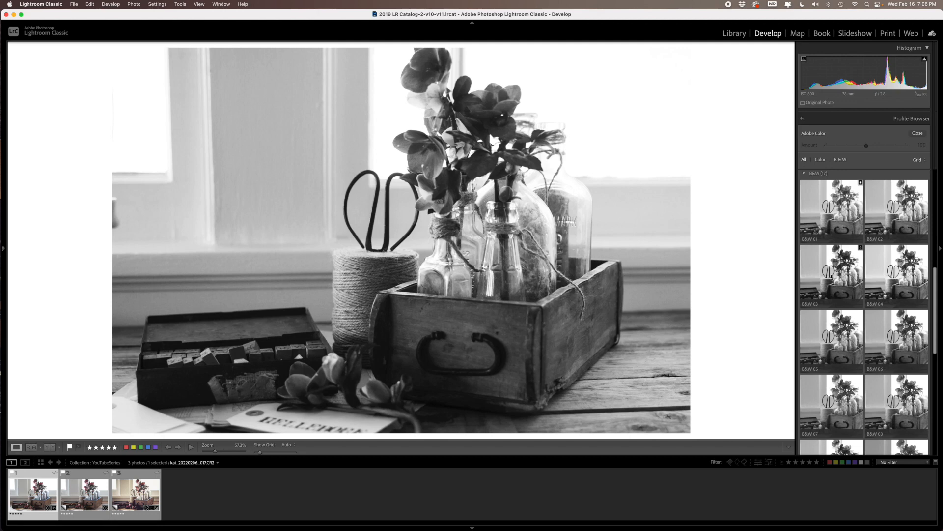
{"action": "left_click", "coordinate": [839, 206]}
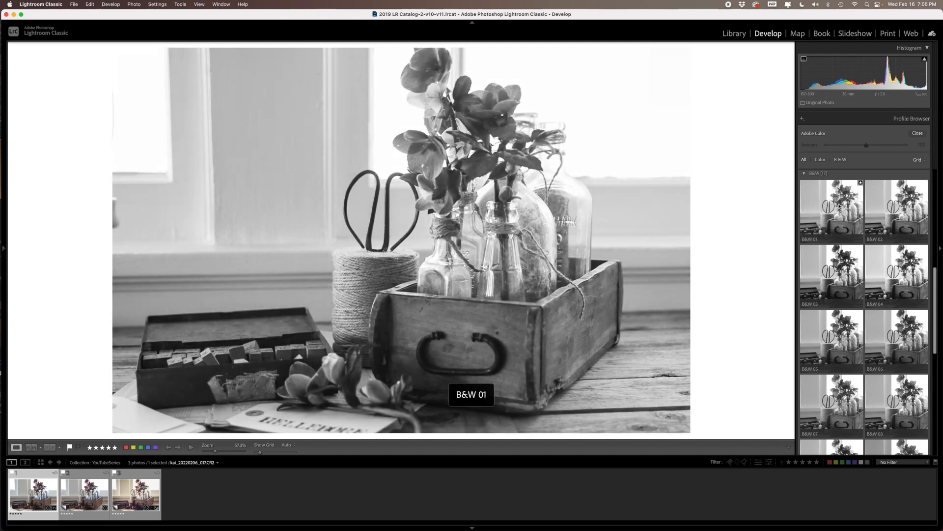
{"action": "scroll", "coordinate": [837, 210], "scroll_direction": "up", "scroll_amount": 1}
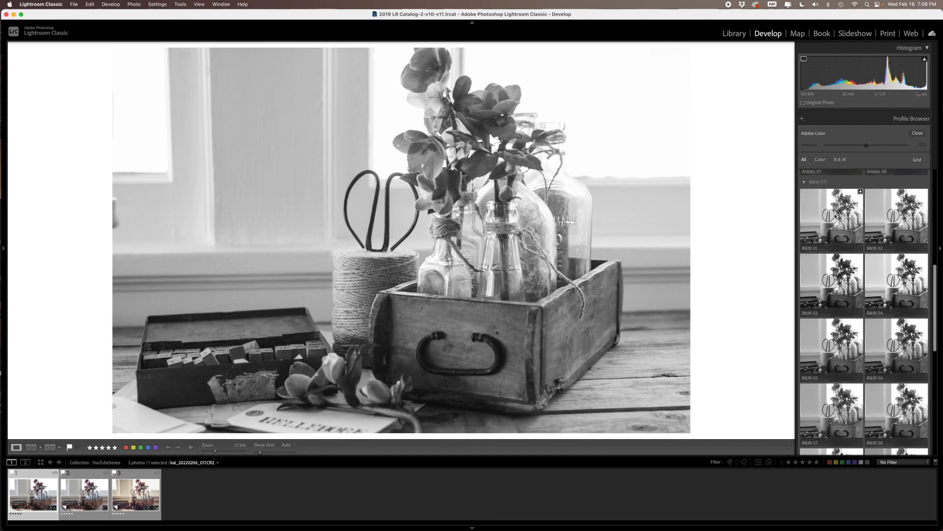
{"action": "scroll", "coordinate": [827, 300], "scroll_direction": "down", "scroll_amount": 5}
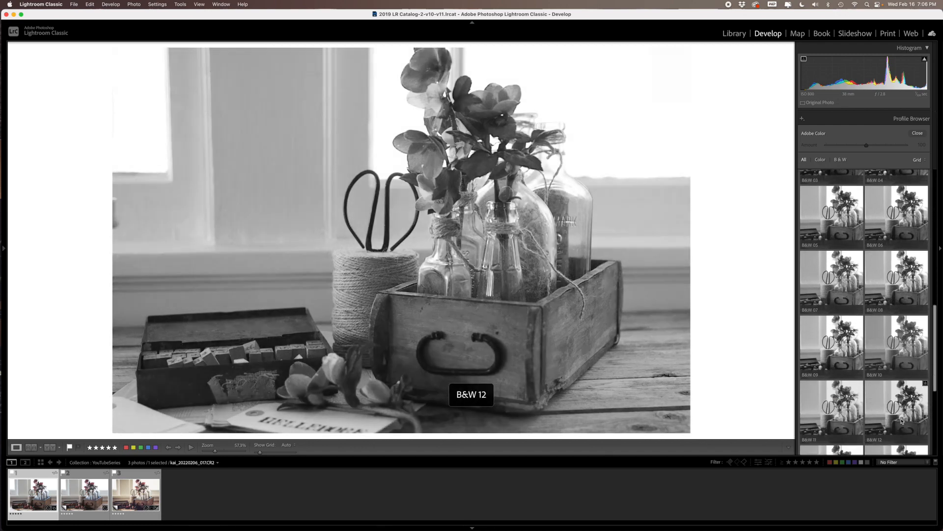
{"action": "scroll", "coordinate": [902, 418], "scroll_direction": "down", "scroll_amount": 1}
{"action": "scroll", "coordinate": [901, 417], "scroll_direction": "down", "scroll_amount": 1}
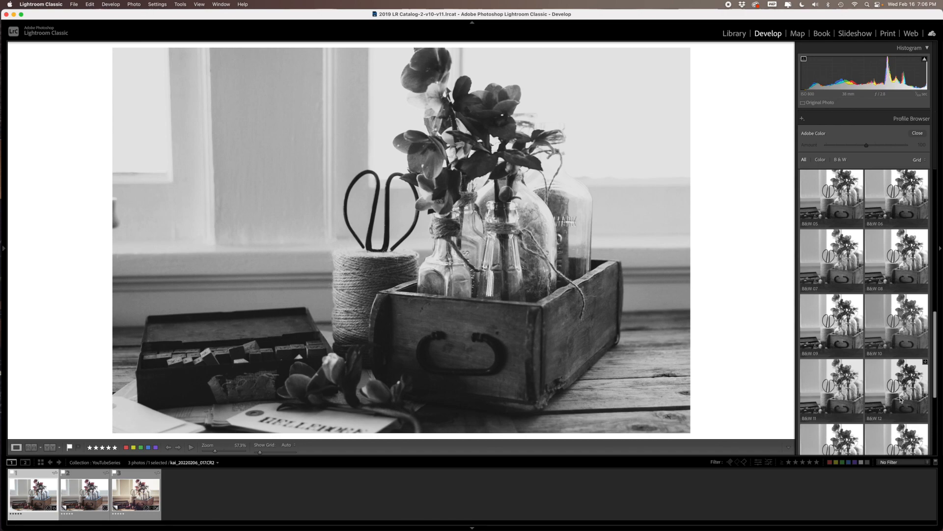
{"action": "scroll", "coordinate": [902, 400], "scroll_direction": "up", "scroll_amount": 5}
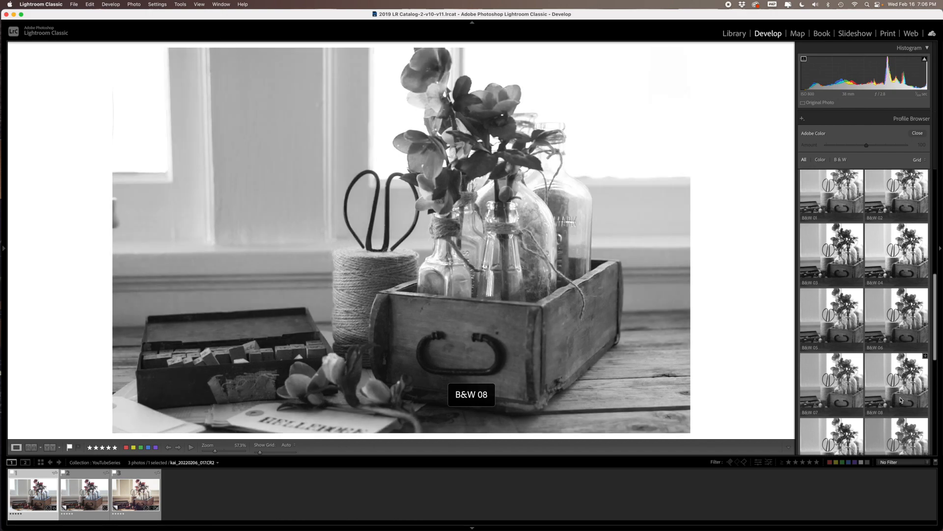
{"action": "scroll", "coordinate": [901, 398], "scroll_direction": "up", "scroll_amount": 2}
{"action": "left_click", "coordinate": [805, 192]}
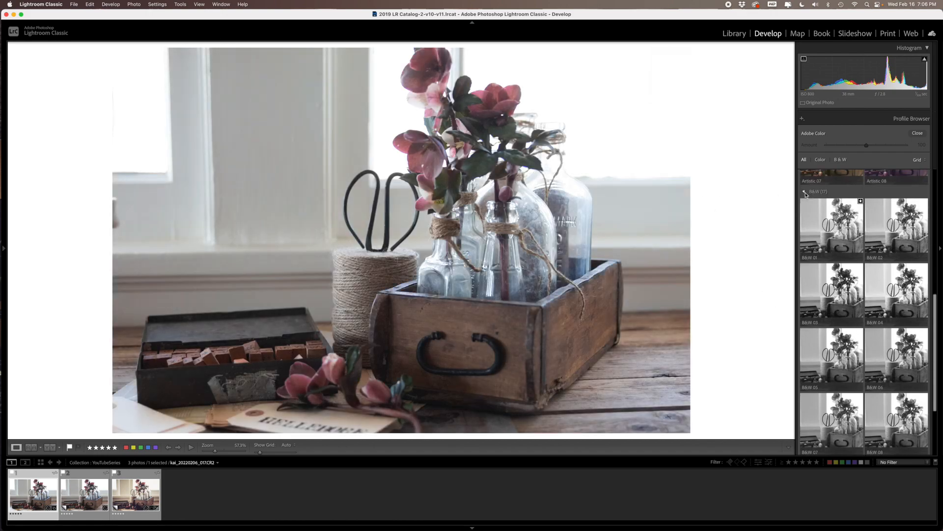
{"action": "scroll", "coordinate": [806, 192], "scroll_direction": "up", "scroll_amount": 2}
{"action": "left_click", "coordinate": [804, 208]}
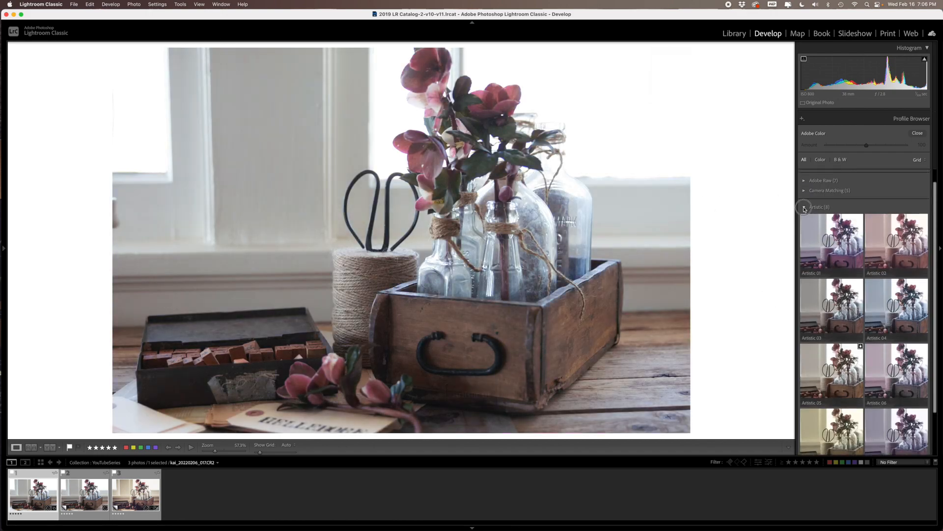
Step: Expand the Modern group, preview its profiles on the photo, including Modern 01, 03 and 05, and collapse the group
{"action": "left_click", "coordinate": [805, 242]}
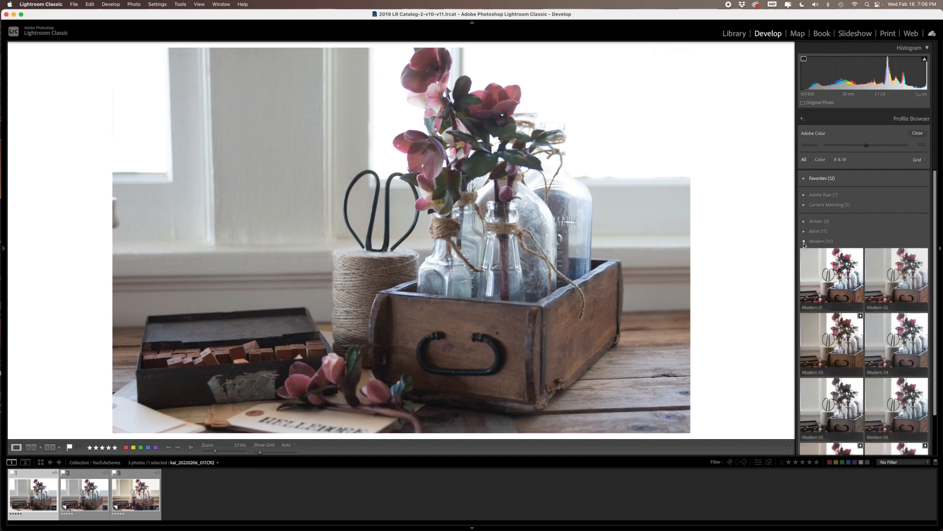
{"action": "scroll", "coordinate": [833, 266], "scroll_direction": "down", "scroll_amount": 2}
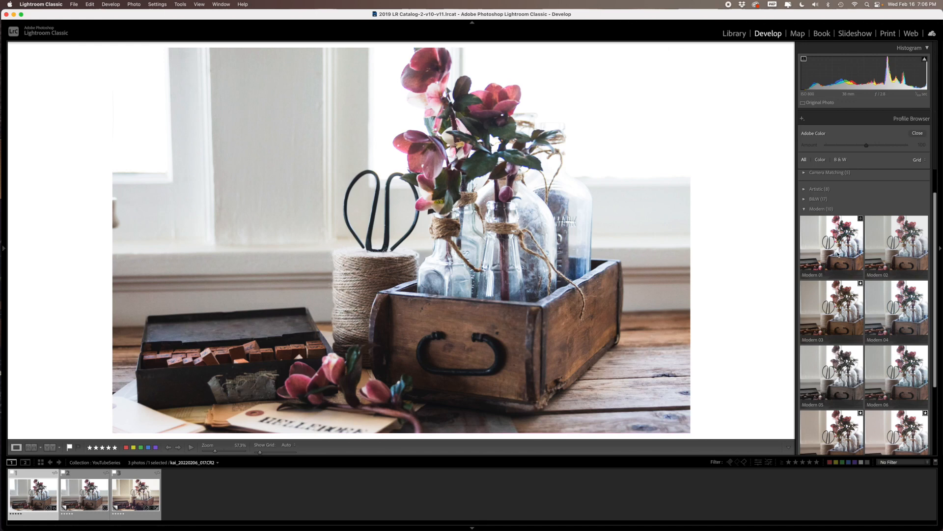
{"action": "scroll", "coordinate": [838, 254], "scroll_direction": "down", "scroll_amount": 3}
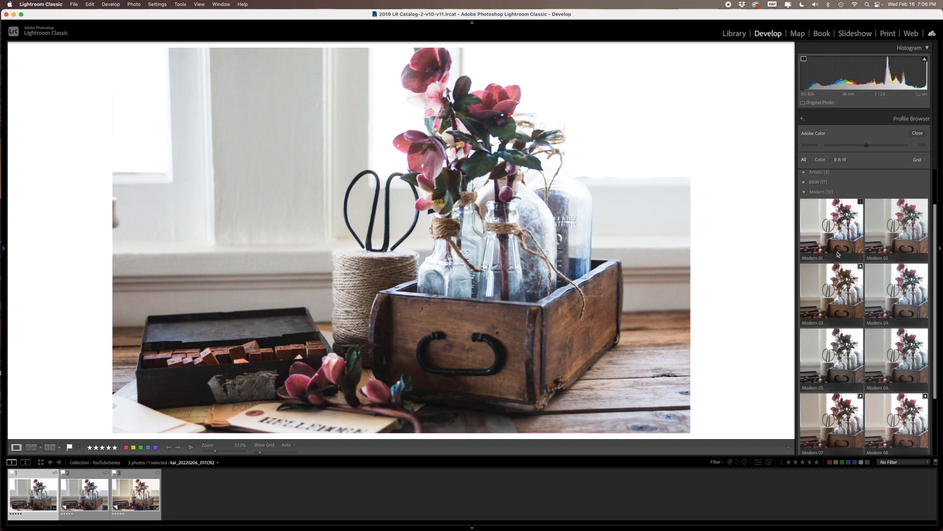
{"action": "scroll", "coordinate": [838, 254], "scroll_direction": "down", "scroll_amount": 2}
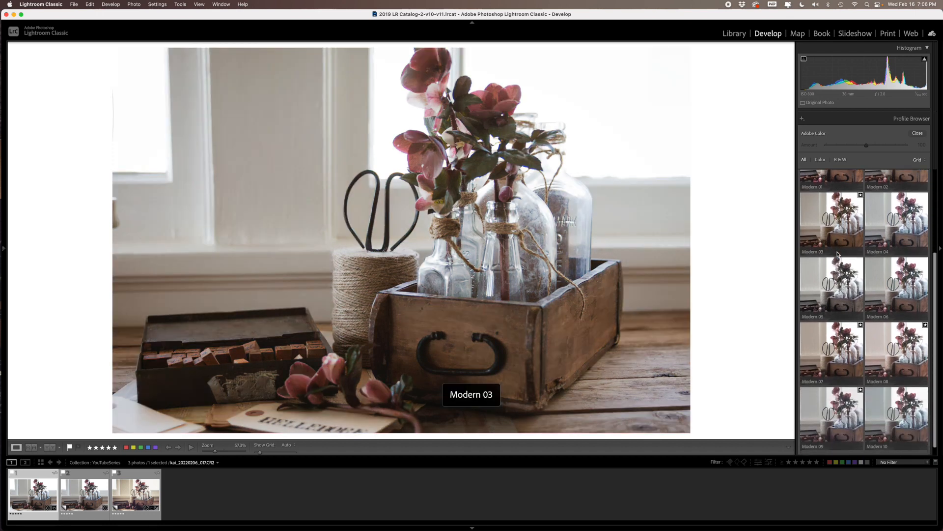
{"action": "scroll", "coordinate": [839, 254], "scroll_direction": "up", "scroll_amount": 2}
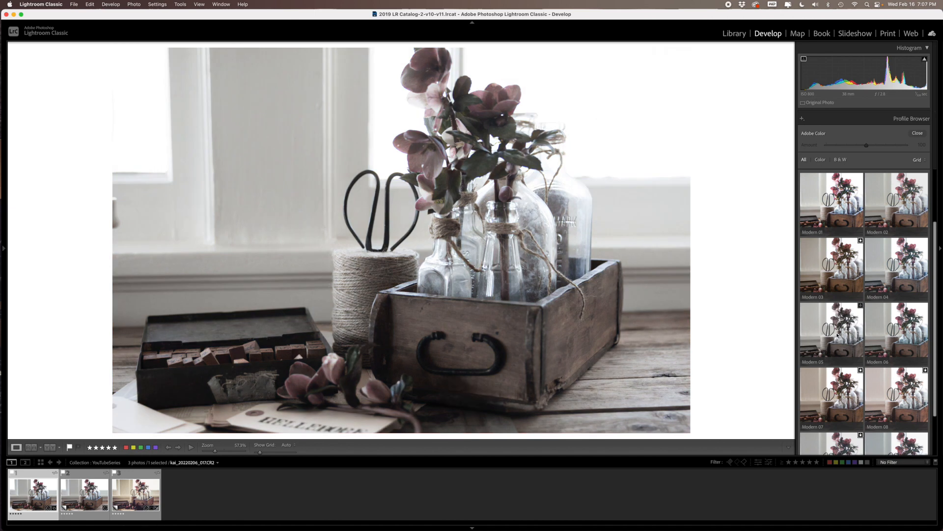
{"action": "scroll", "coordinate": [836, 332], "scroll_direction": "down", "scroll_amount": 3}
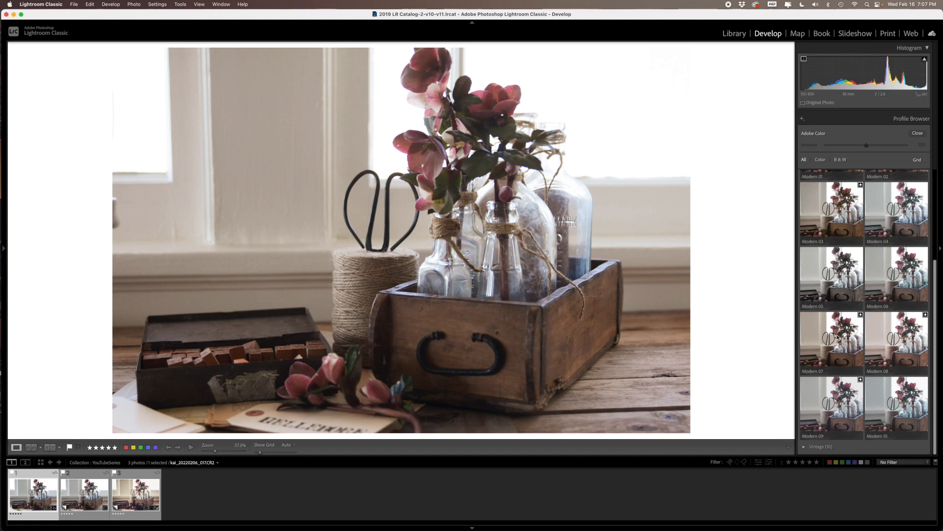
{"action": "scroll", "coordinate": [838, 337], "scroll_direction": "up", "scroll_amount": 5}
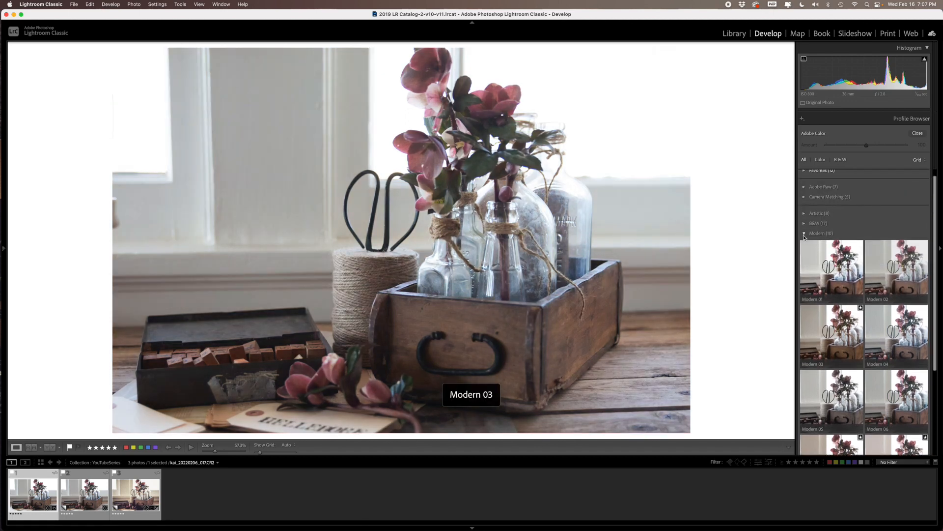
{"action": "left_click", "coordinate": [805, 234]}
Step: Expand the Vintage group and preview its profiles on the photo, including Vintage 02 and Vintage 06
{"action": "left_click", "coordinate": [805, 250]}
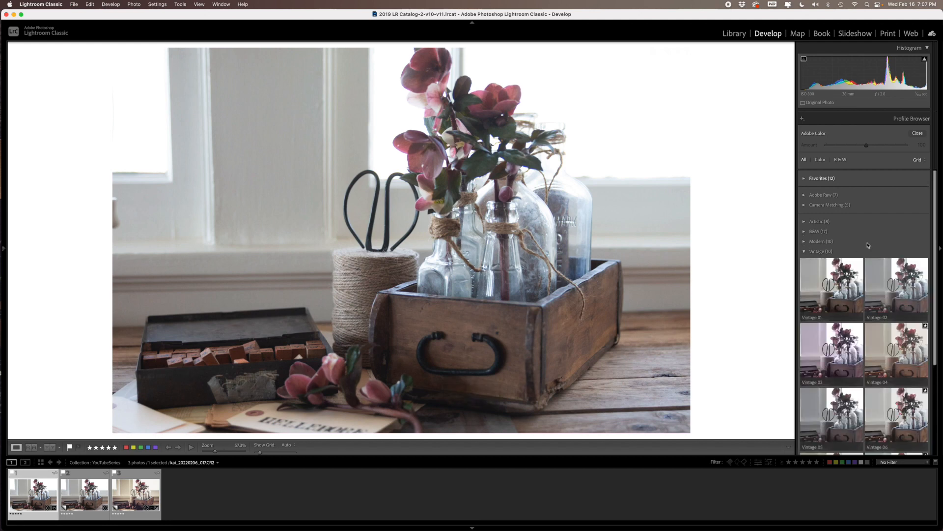
{"action": "scroll", "coordinate": [864, 239], "scroll_direction": "down", "scroll_amount": 2}
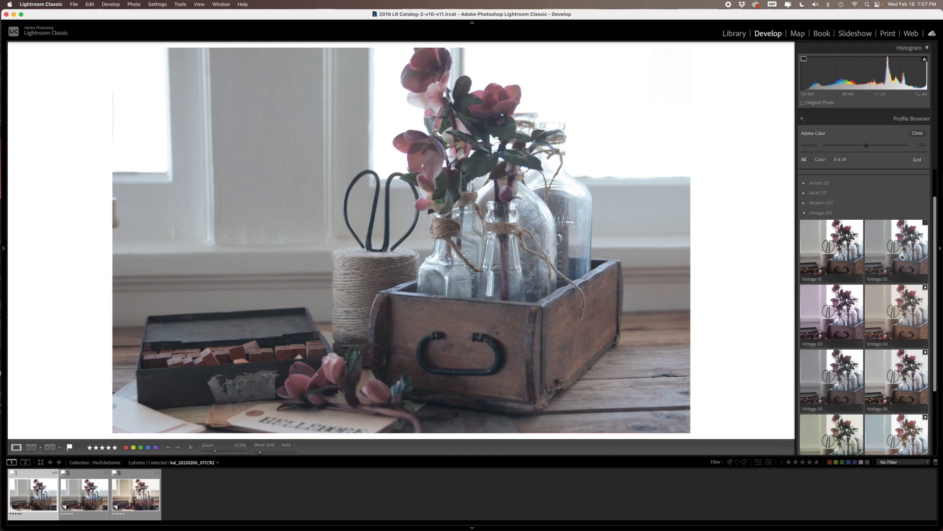
{"action": "scroll", "coordinate": [903, 256], "scroll_direction": "down", "scroll_amount": 5}
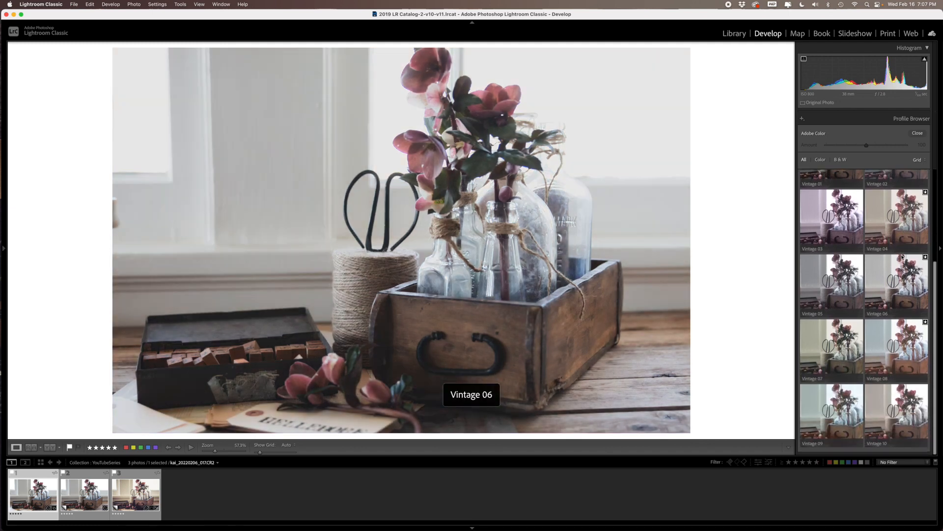
{"action": "scroll", "coordinate": [902, 257], "scroll_direction": "up", "scroll_amount": 1}
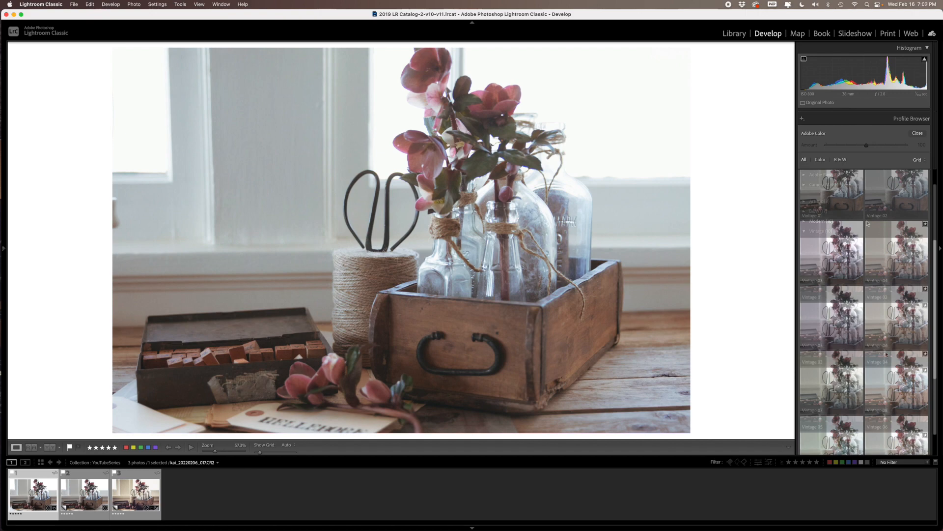
{"action": "scroll", "coordinate": [868, 223], "scroll_direction": "up", "scroll_amount": 3}
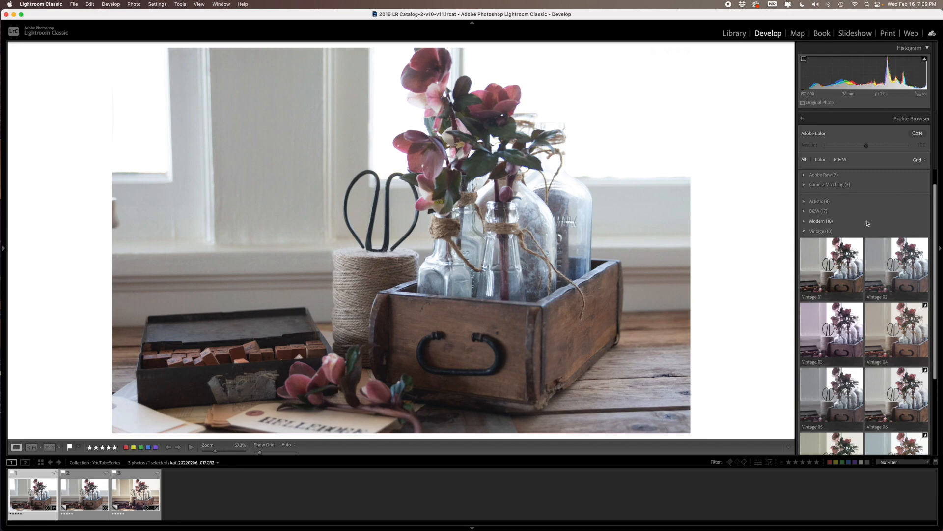
Step: Apply the Vintage 06 profile to the photo
{"action": "scroll", "coordinate": [868, 223], "scroll_direction": "down", "scroll_amount": 5}
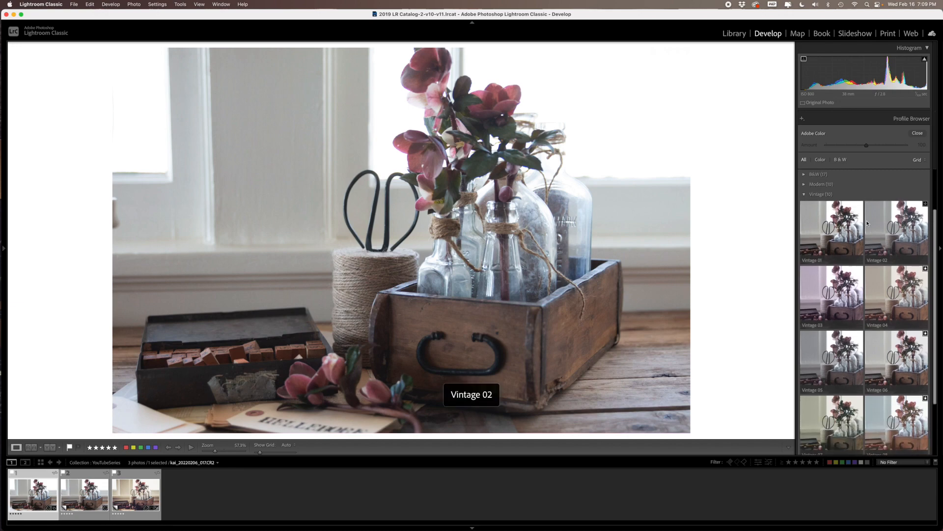
{"action": "scroll", "coordinate": [868, 223], "scroll_direction": "down", "scroll_amount": 1}
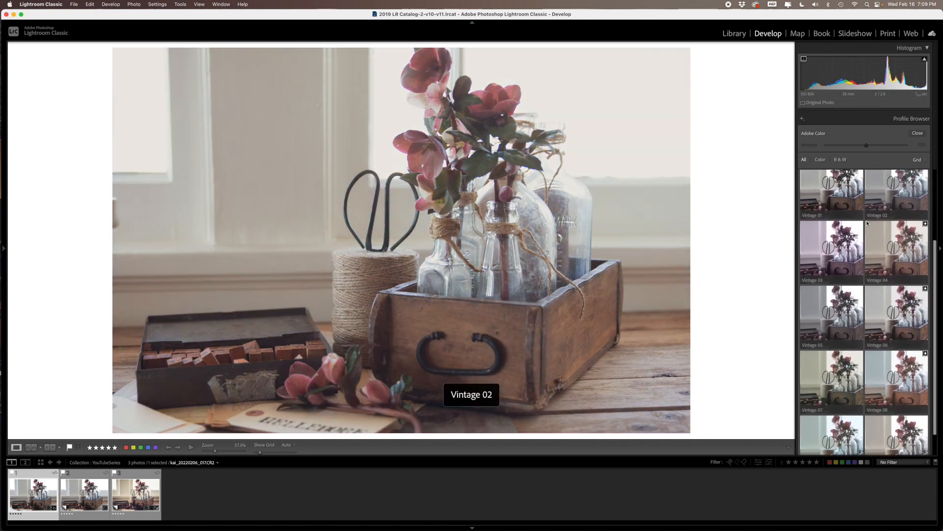
{"action": "left_click", "coordinate": [897, 291]}
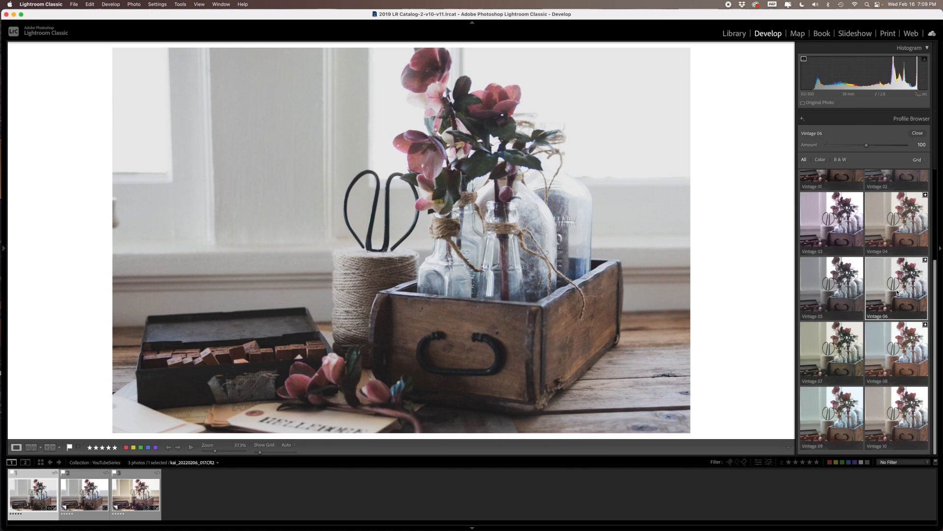
Step: Filter the profile list to Color profiles and then to B&W profiles only
{"action": "scroll", "coordinate": [897, 291], "scroll_direction": "up", "scroll_amount": 5}
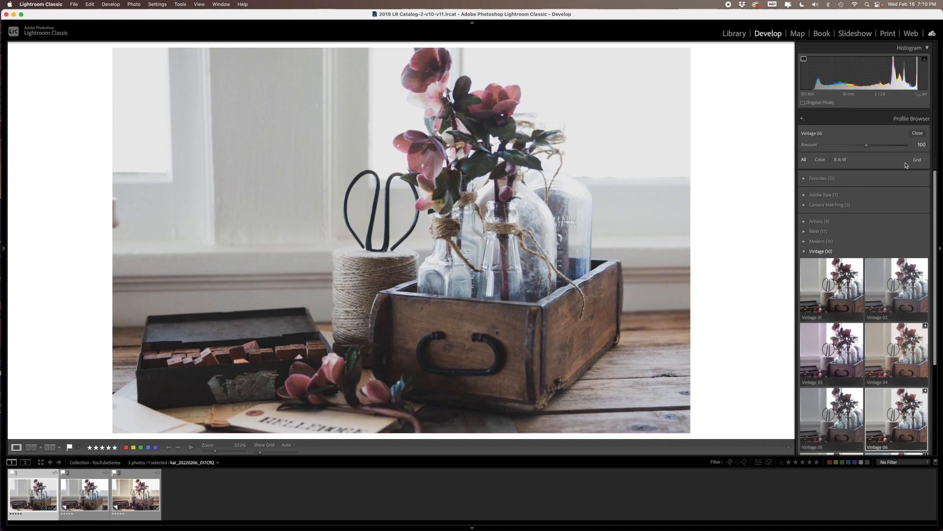
{"action": "left_click", "coordinate": [821, 162]}
{"action": "left_click", "coordinate": [842, 161]}
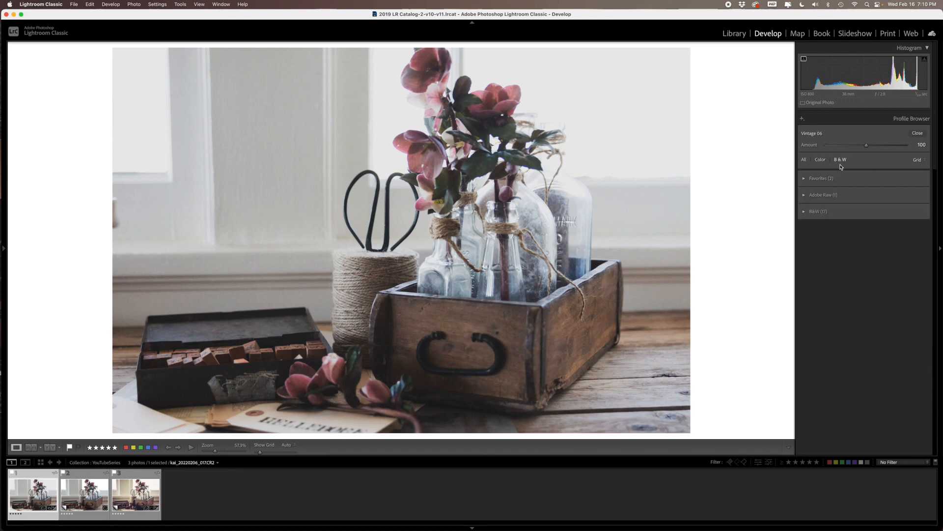
Step: Expand the B&W profile group, and switch the profile filter to Color and back to All
{"action": "left_click", "coordinate": [804, 212]}
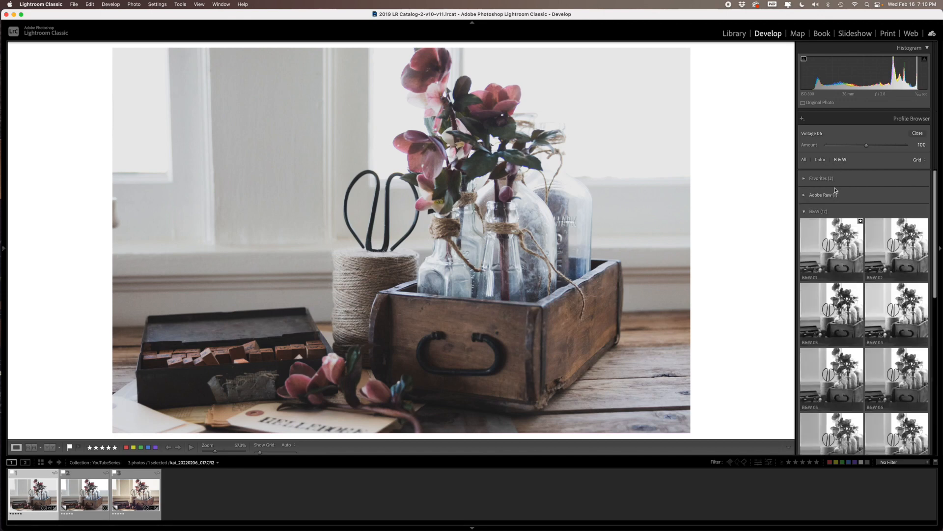
{"action": "left_click", "coordinate": [825, 161]}
{"action": "left_click", "coordinate": [804, 160]}
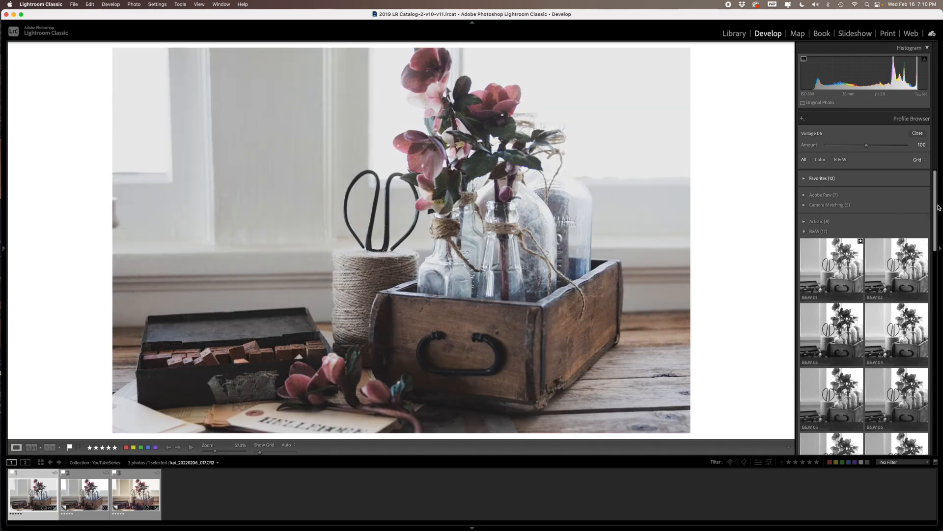
Step: Expand the Favorites group in the full profile list and preview its profiles on the photo, including Adobe Color
{"action": "left_click_drag", "start_coordinate": [939, 208], "coordinate": [939, 423]}
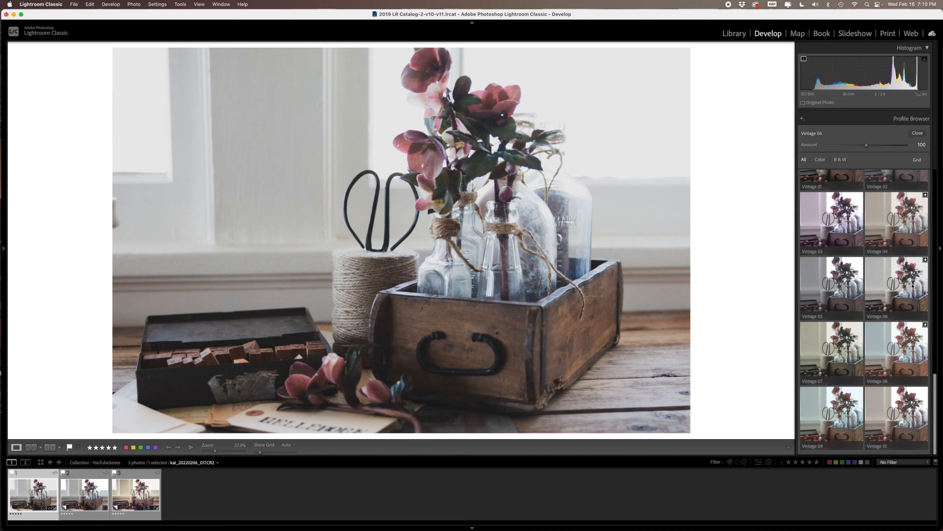
{"action": "left_click_drag", "start_coordinate": [939, 401], "coordinate": [939, 184]}
{"action": "left_click", "coordinate": [804, 180]}
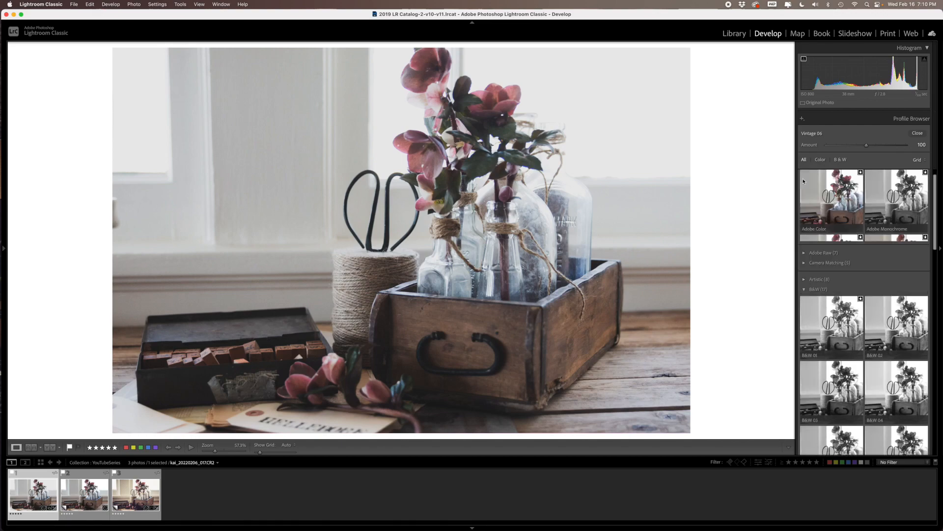
{"action": "scroll", "coordinate": [835, 196], "scroll_direction": "down", "scroll_amount": 3}
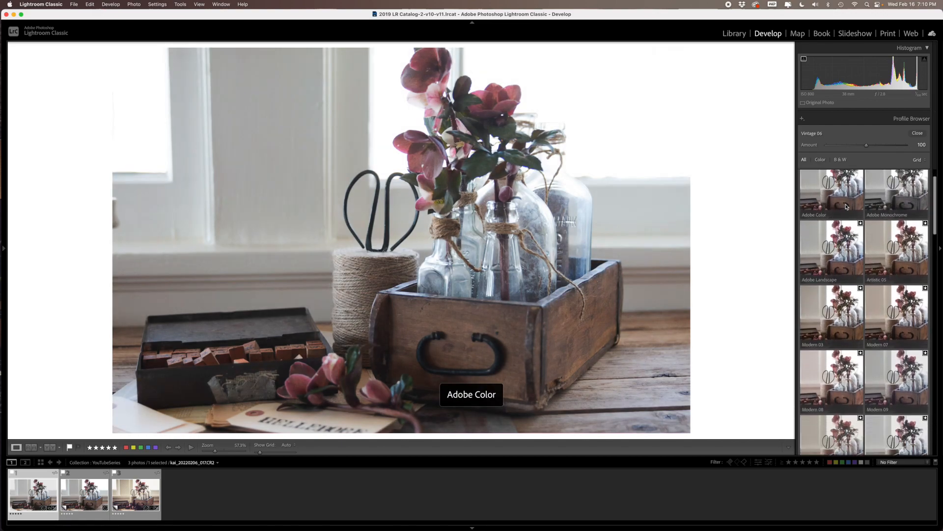
{"action": "scroll", "coordinate": [846, 206], "scroll_direction": "down", "scroll_amount": 3}
{"action": "scroll", "coordinate": [847, 206], "scroll_direction": "up", "scroll_amount": 5}
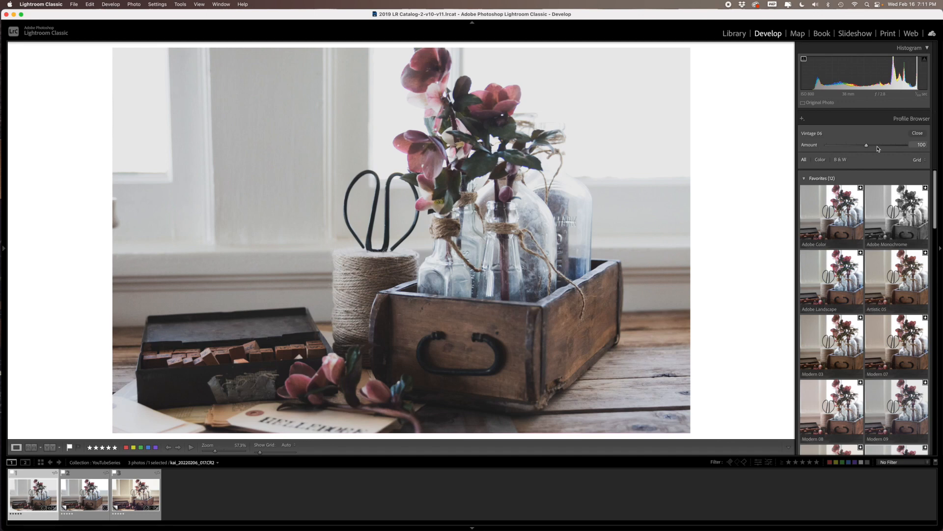
Step: Try stronger and weaker amounts of the Vintage 06 profile, and set its Amount to 71
{"action": "left_click_drag", "start_coordinate": [866, 145], "coordinate": [891, 147]}
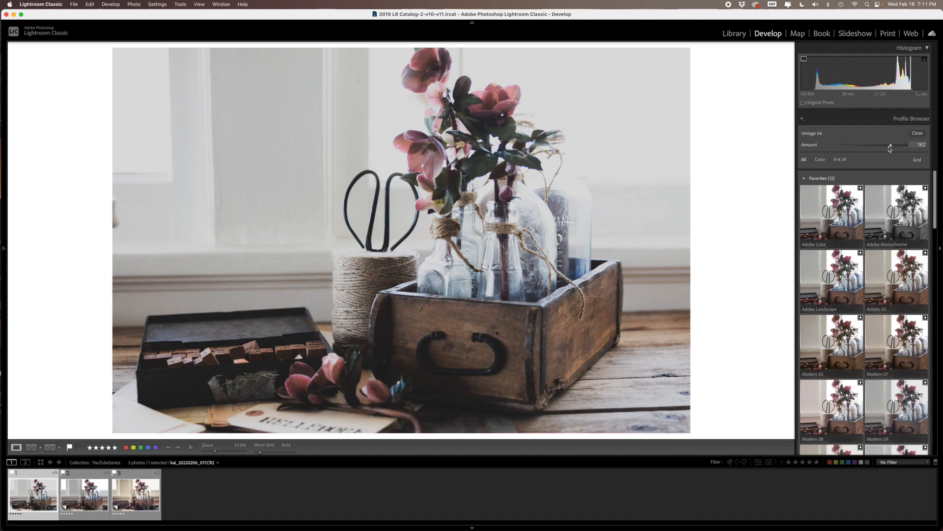
{"action": "left_click_drag", "start_coordinate": [892, 147], "coordinate": [836, 148]}
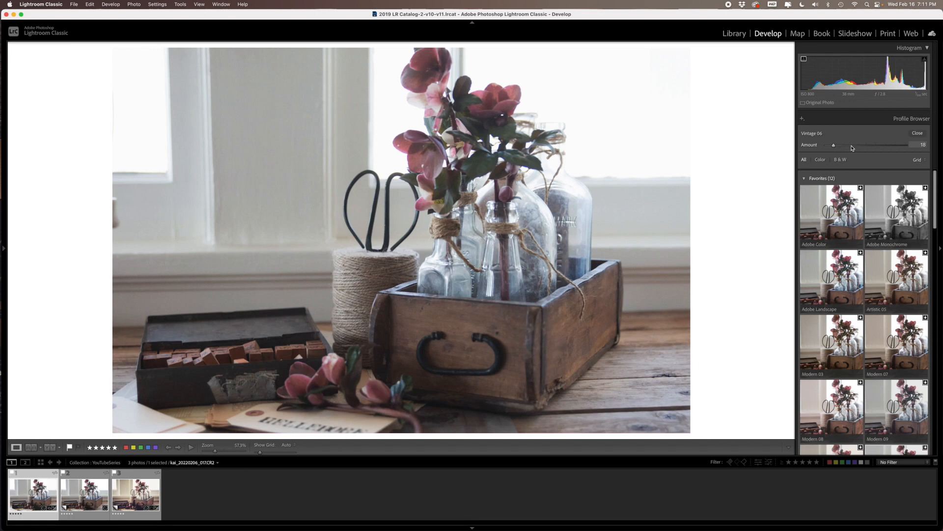
{"action": "left_click", "coordinate": [855, 147]}
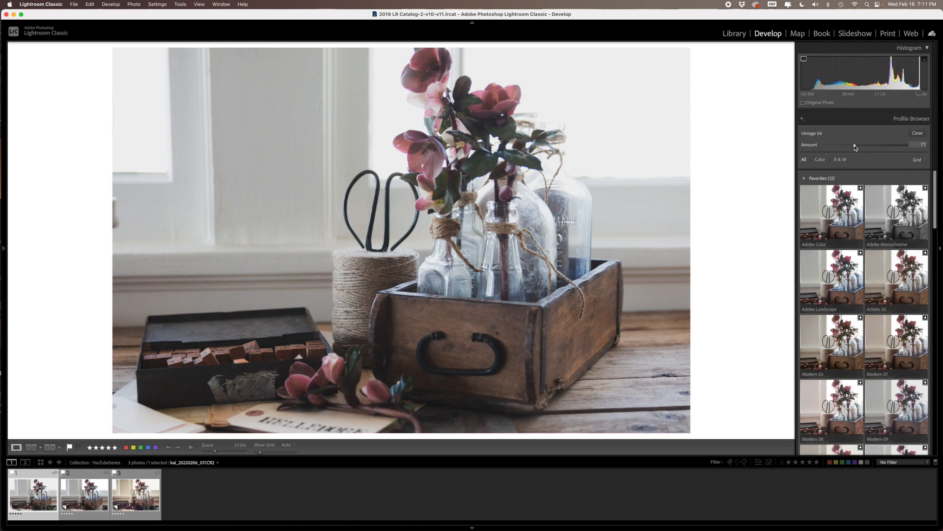
{"action": "left_click_drag", "start_coordinate": [856, 148], "coordinate": [856, 147]}
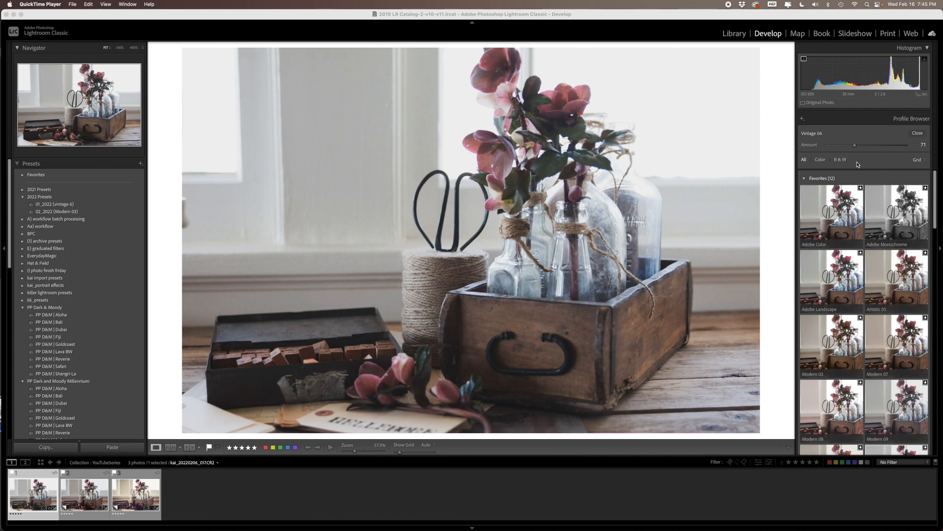
Step: Show the profiles as Large previews and browse the favorites on the photo, including Modern 09 and Modern 03
{"action": "left_click", "coordinate": [916, 161]}
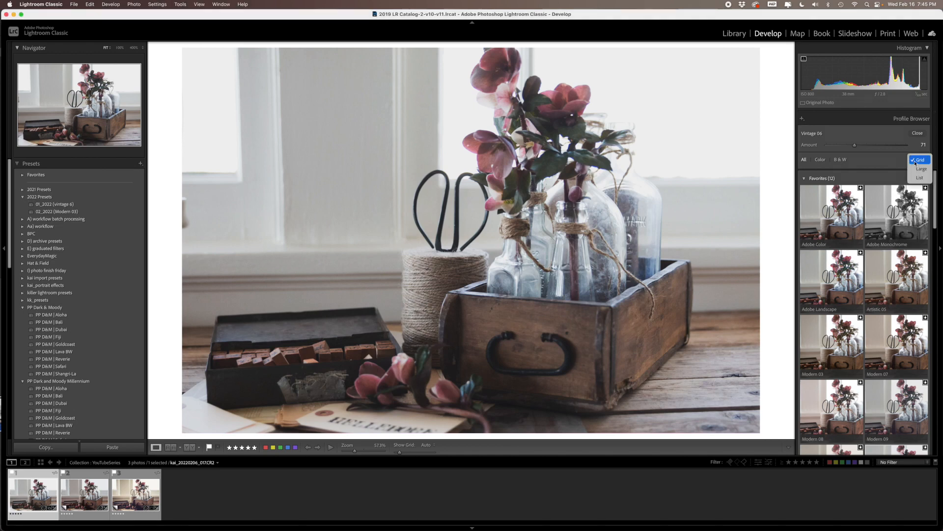
{"action": "left_click", "coordinate": [919, 169]}
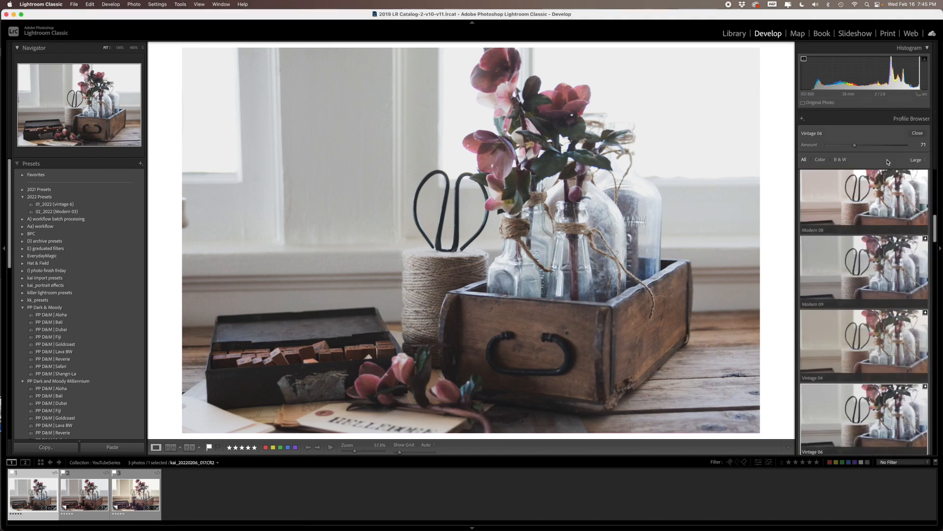
{"action": "scroll", "coordinate": [877, 194], "scroll_direction": "down", "scroll_amount": 4}
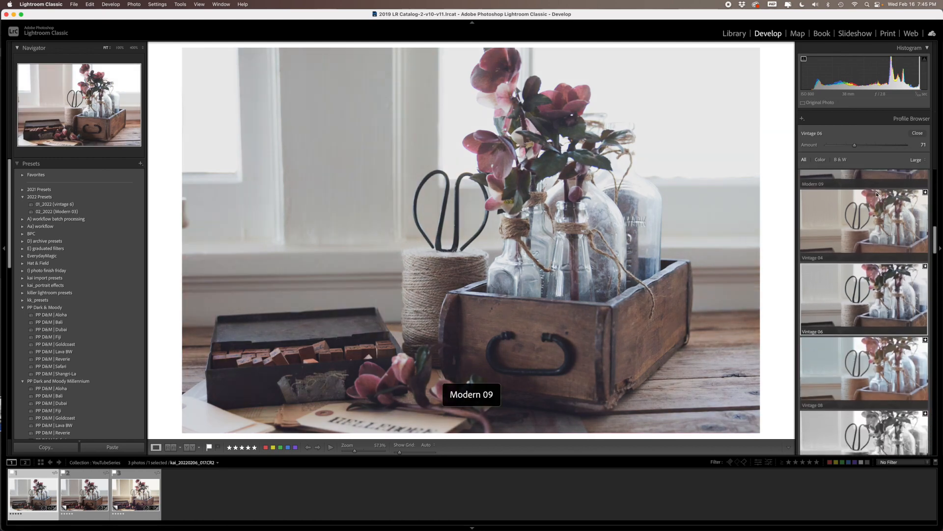
{"action": "scroll", "coordinate": [877, 194], "scroll_direction": "up", "scroll_amount": 4}
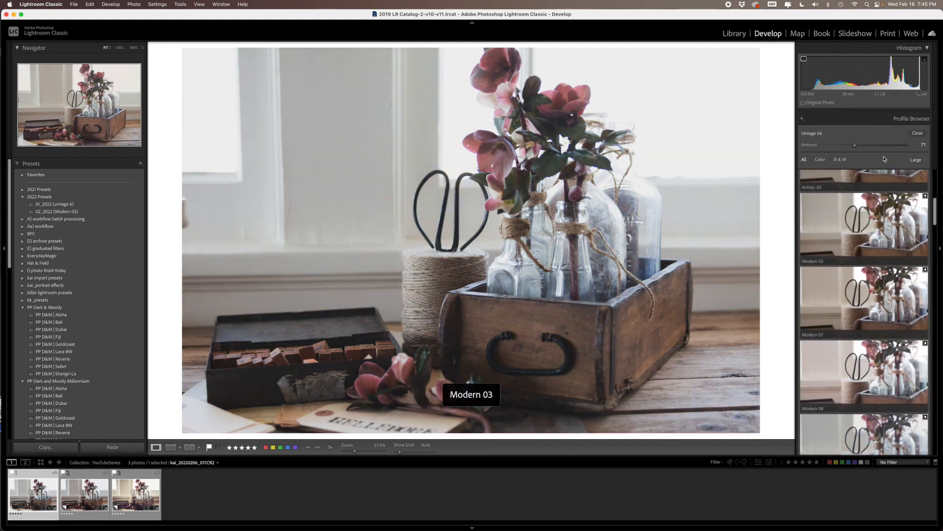
Step: Display the profiles as a List, and return the display to Grid
{"action": "left_click", "coordinate": [917, 161]}
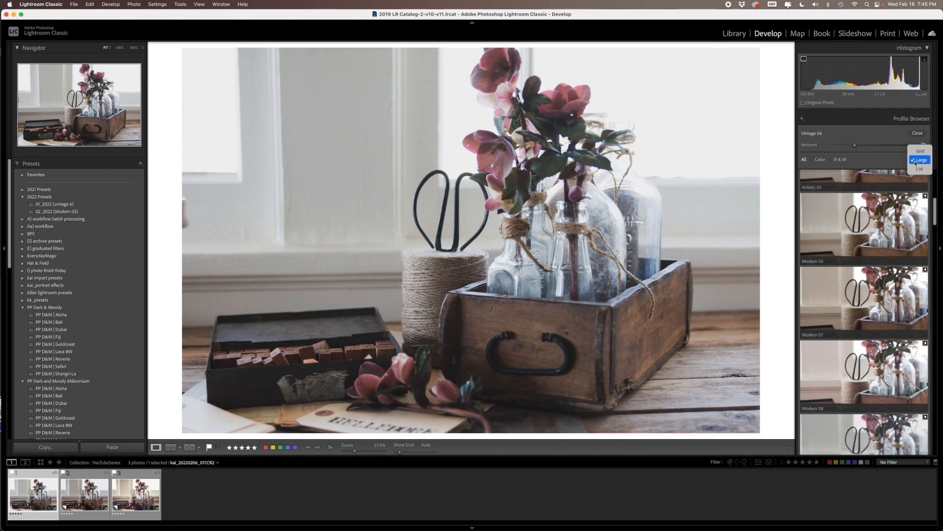
{"action": "left_click", "coordinate": [918, 169]}
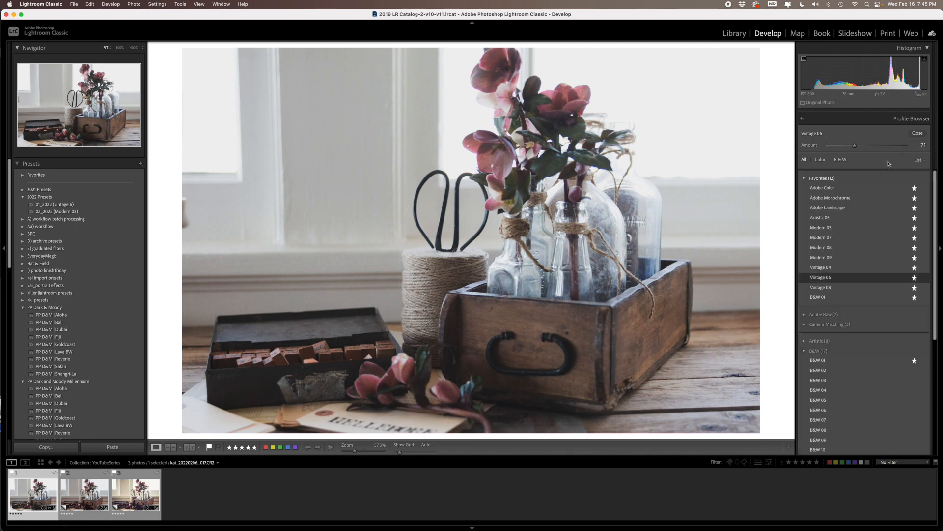
{"action": "left_click", "coordinate": [918, 159]}
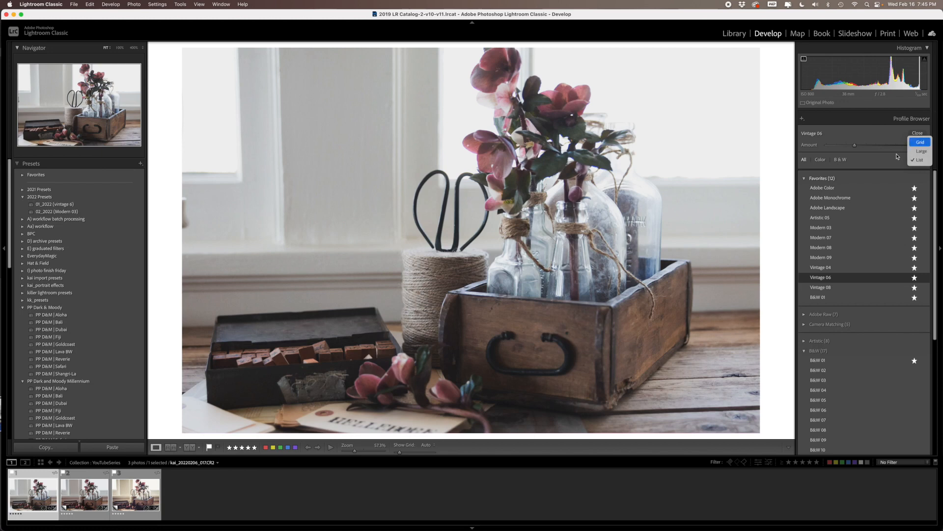
{"action": "left_click", "coordinate": [920, 142]}
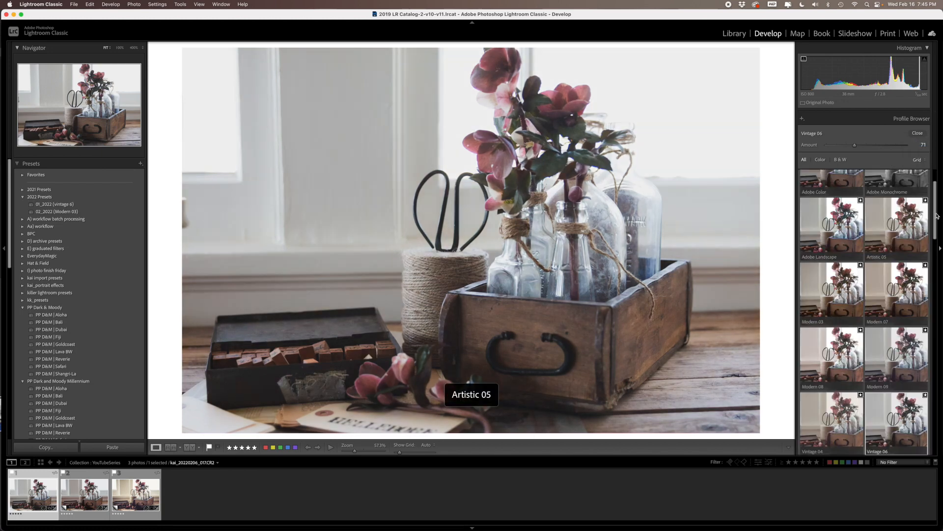
{"action": "left_click_drag", "start_coordinate": [937, 214], "coordinate": [936, 181]}
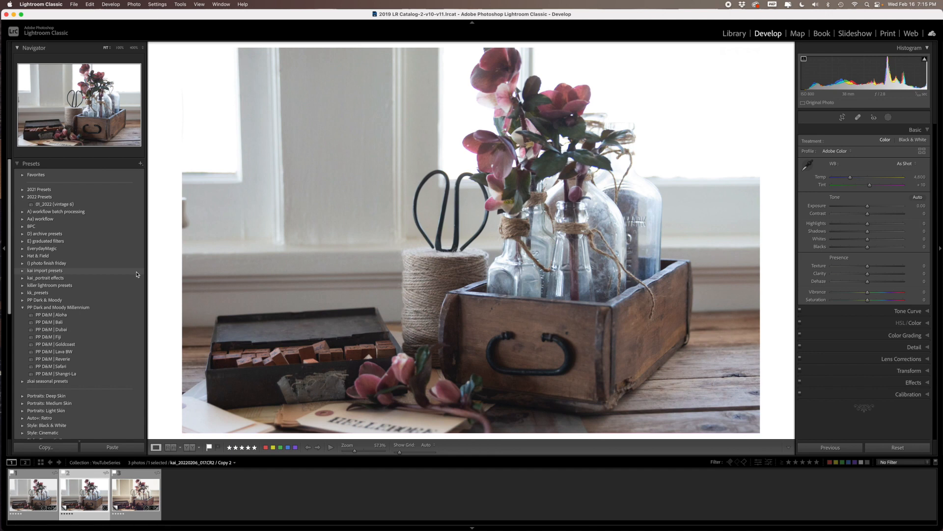
Step: Expand the PP Dark & Moody preset group and apply its PP D&M | Goldcoast preset to the second virtual copy
{"action": "scroll", "coordinate": [137, 275], "scroll_direction": "down", "scroll_amount": 5}
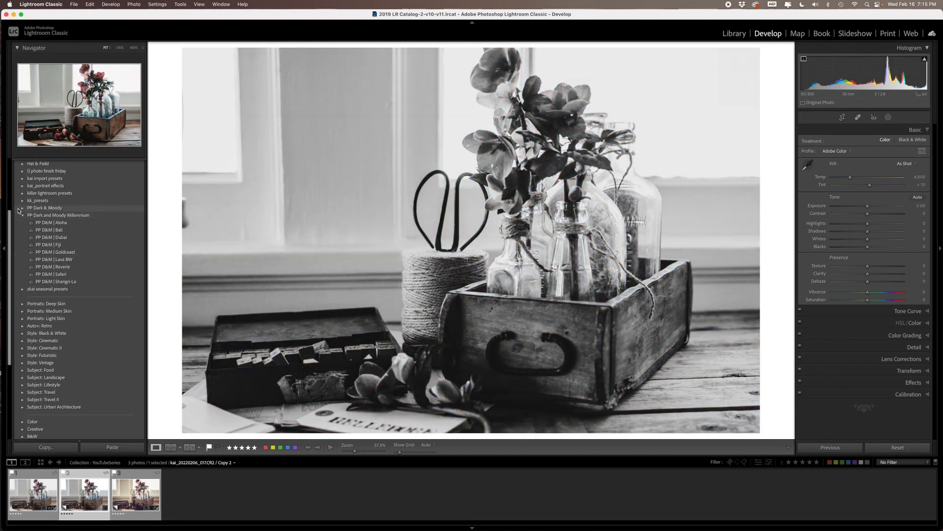
{"action": "left_click", "coordinate": [21, 208]}
{"action": "scroll", "coordinate": [22, 210], "scroll_direction": "down", "scroll_amount": 1}
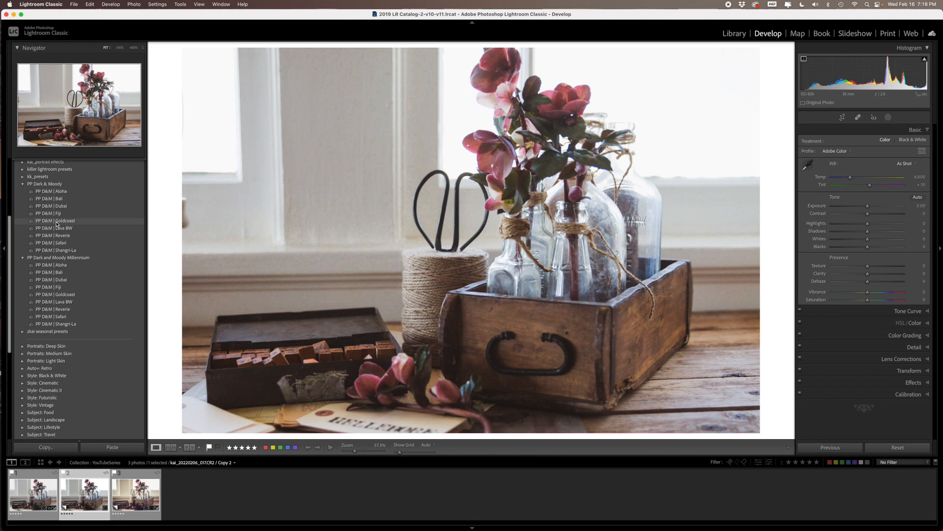
{"action": "left_click", "coordinate": [57, 224]}
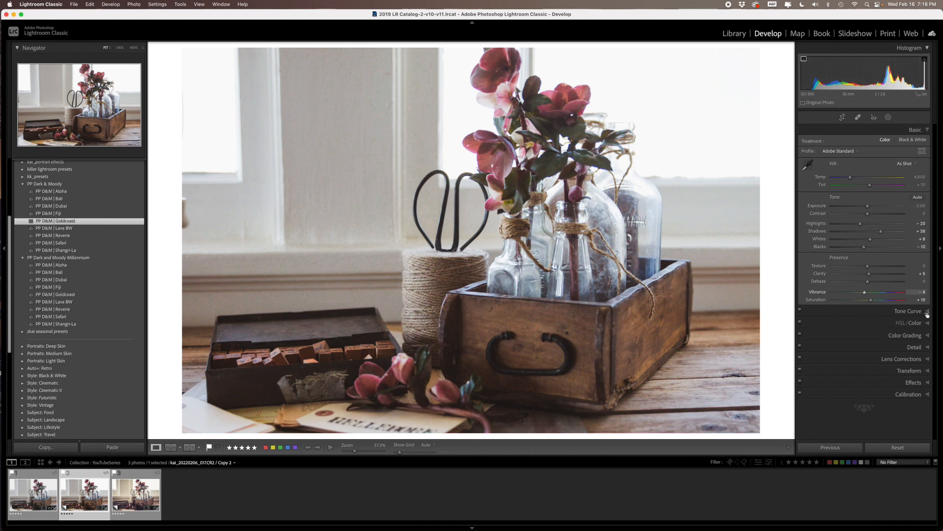
Step: Examine the Color Grading and HSL/Color settings used by the Goldcoast preset
{"action": "left_click", "coordinate": [927, 336]}
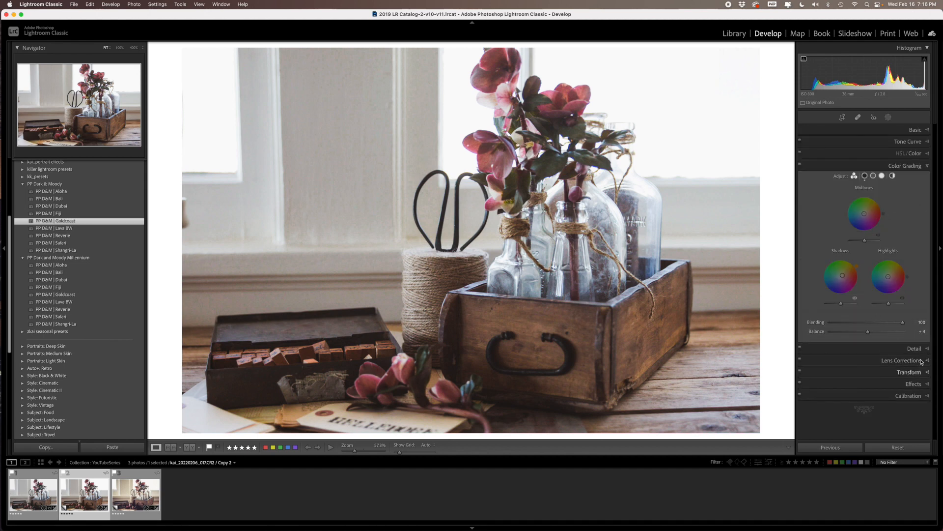
{"action": "left_click", "coordinate": [928, 154]}
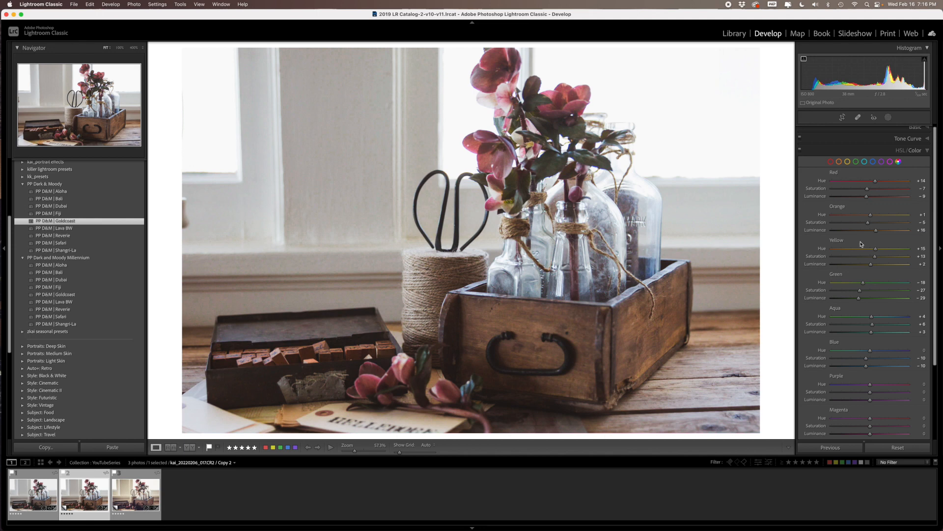
{"action": "scroll", "coordinate": [861, 244], "scroll_direction": "down", "scroll_amount": 5}
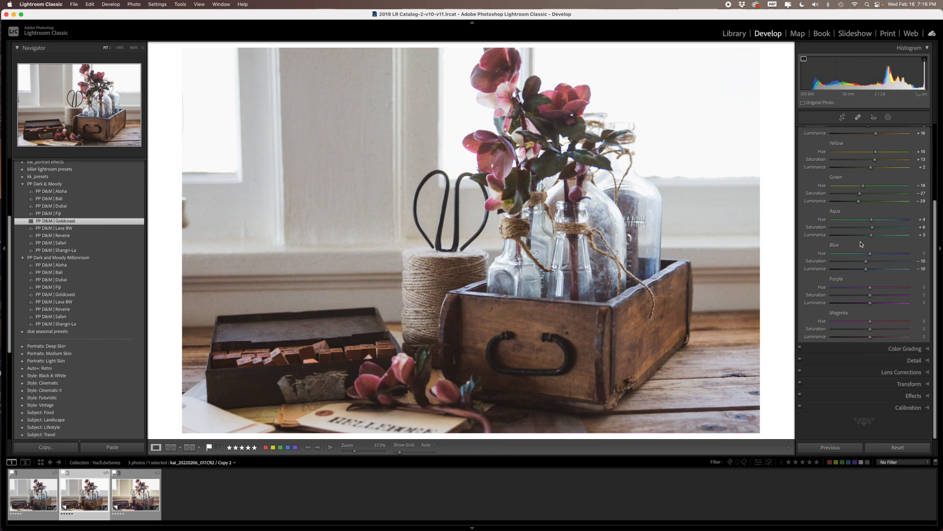
{"action": "scroll", "coordinate": [861, 244], "scroll_direction": "up", "scroll_amount": 5}
{"action": "left_click", "coordinate": [928, 154]}
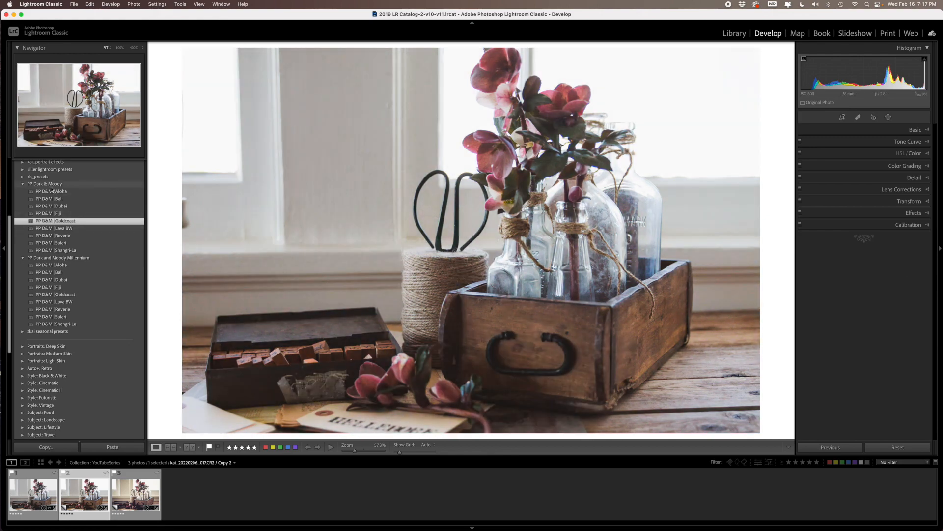
Step: Reset the photo's develop settings to remove the Goldcoast preset, and show the Basic adjustments
{"action": "scroll", "coordinate": [51, 188], "scroll_direction": "down", "scroll_amount": 8}
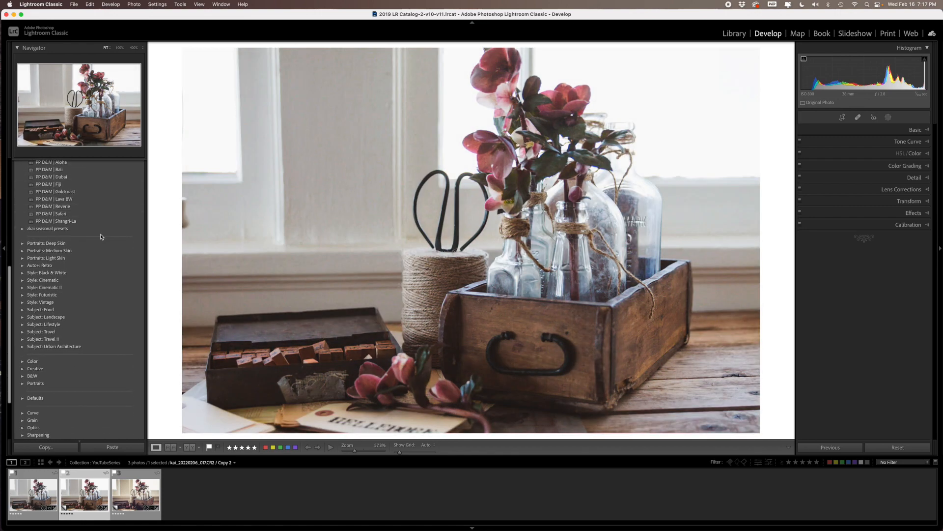
{"action": "scroll", "coordinate": [106, 237], "scroll_direction": "down", "scroll_amount": 3}
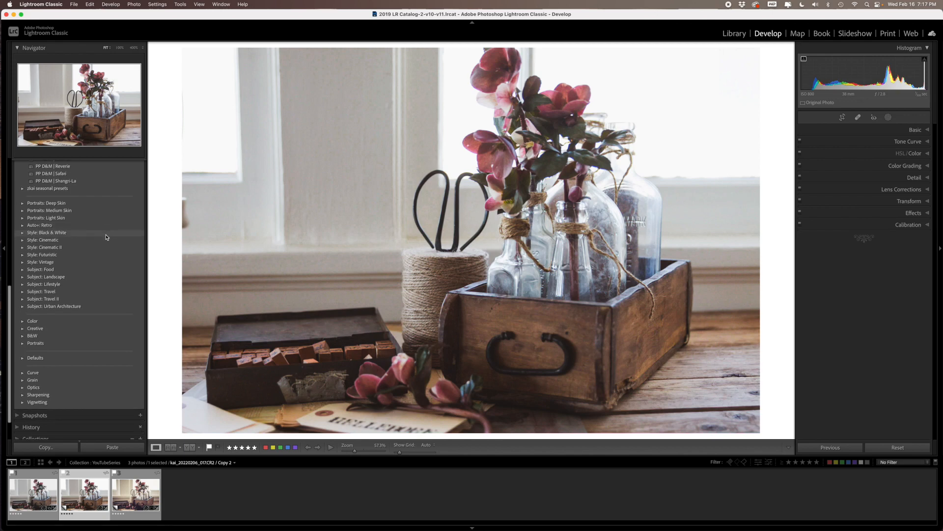
{"action": "scroll", "coordinate": [19, 204], "scroll_direction": "down", "scroll_amount": 2}
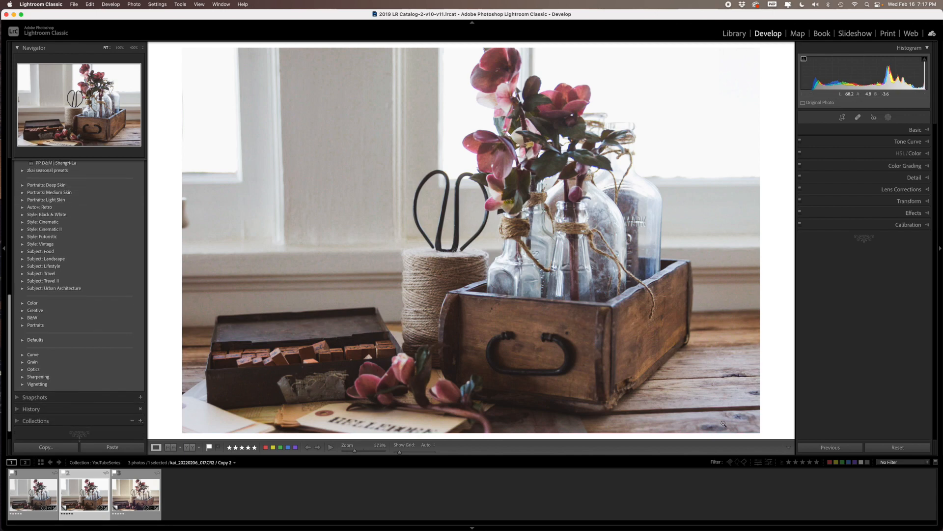
{"action": "left_click", "coordinate": [898, 449]}
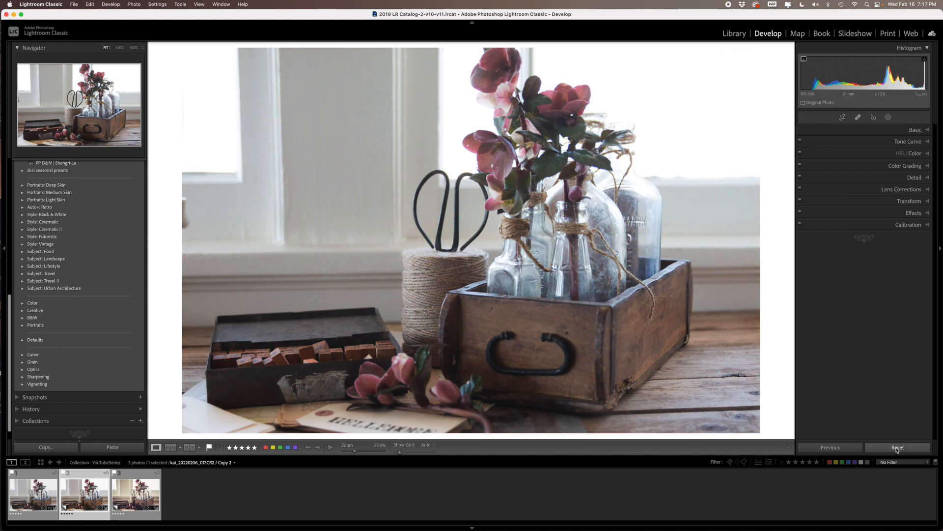
{"action": "left_click", "coordinate": [921, 130]}
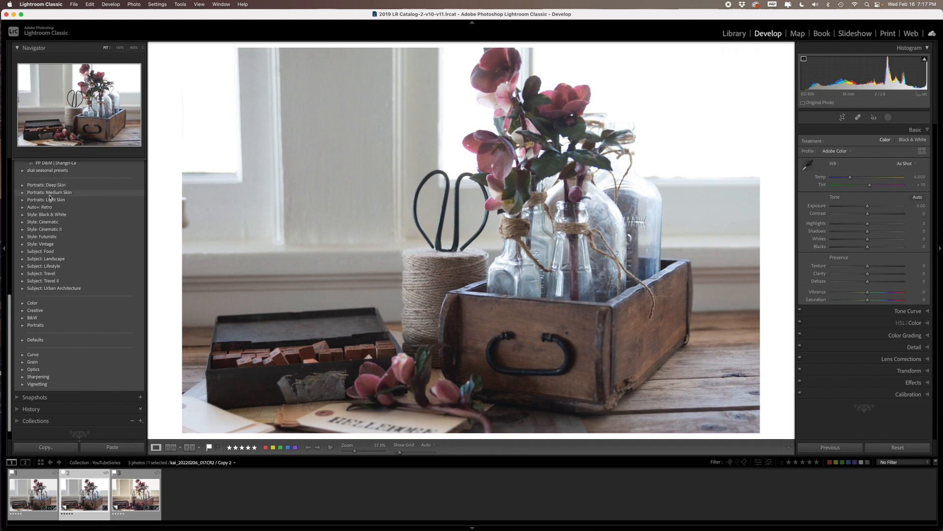
Step: Expand the Auto+: Retro and Style: Vintage preset groups in turn, preview presets such as AR02 and VN04, and collapse each group
{"action": "left_click", "coordinate": [22, 208]}
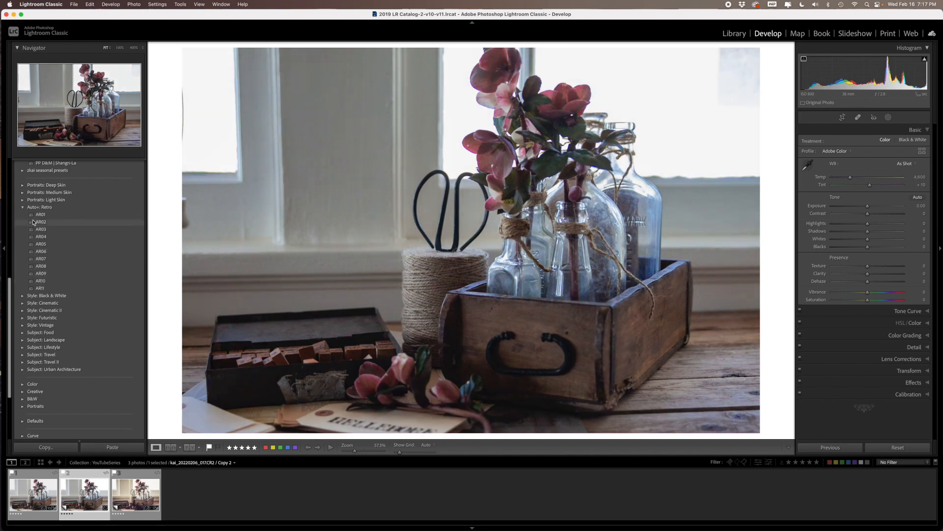
{"action": "left_click", "coordinate": [22, 208]}
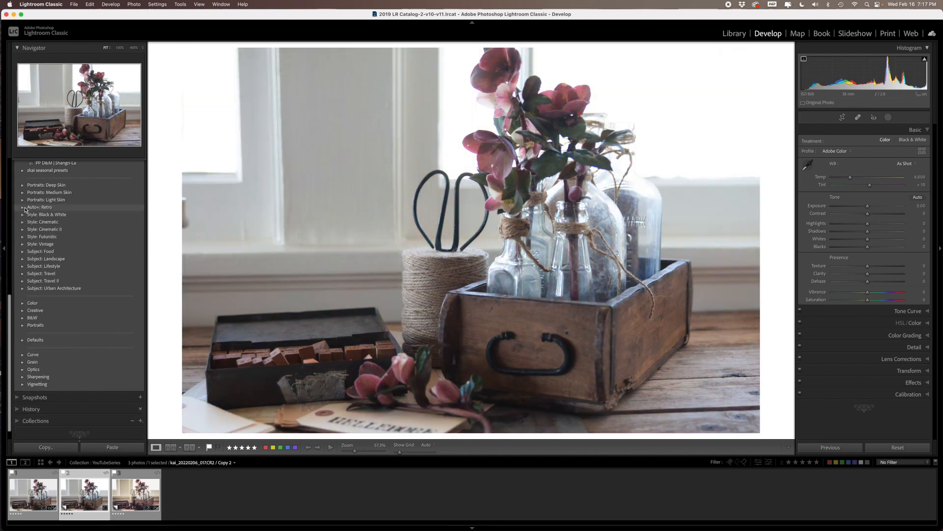
{"action": "left_click", "coordinate": [23, 244]}
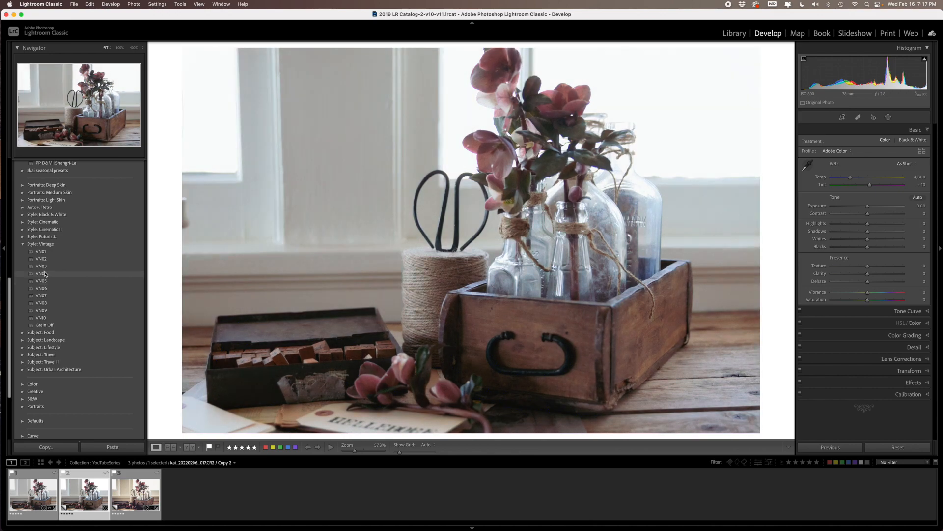
{"action": "left_click", "coordinate": [23, 245]}
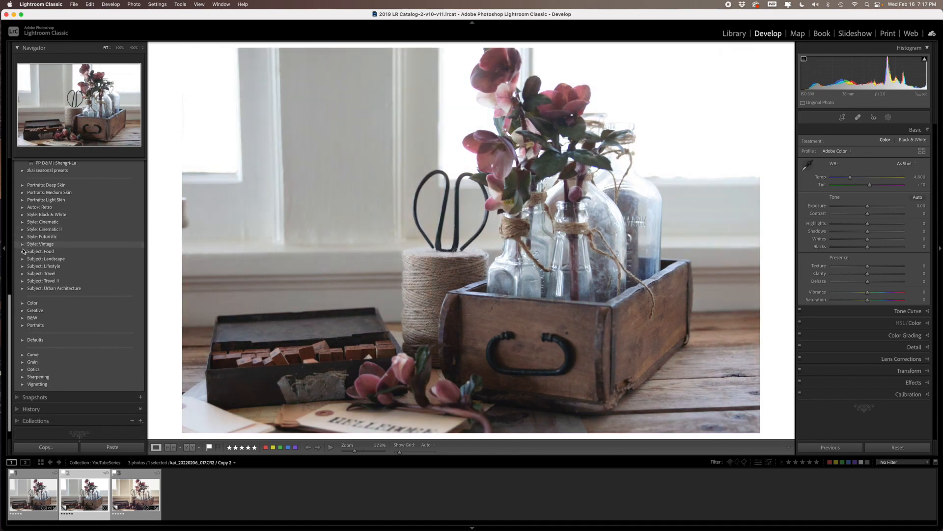
Step: Expand the Subject: Food and Subject: Lifestyle preset groups, preview their presets, and apply LF06 to the second virtual copy
{"action": "left_click", "coordinate": [22, 252]}
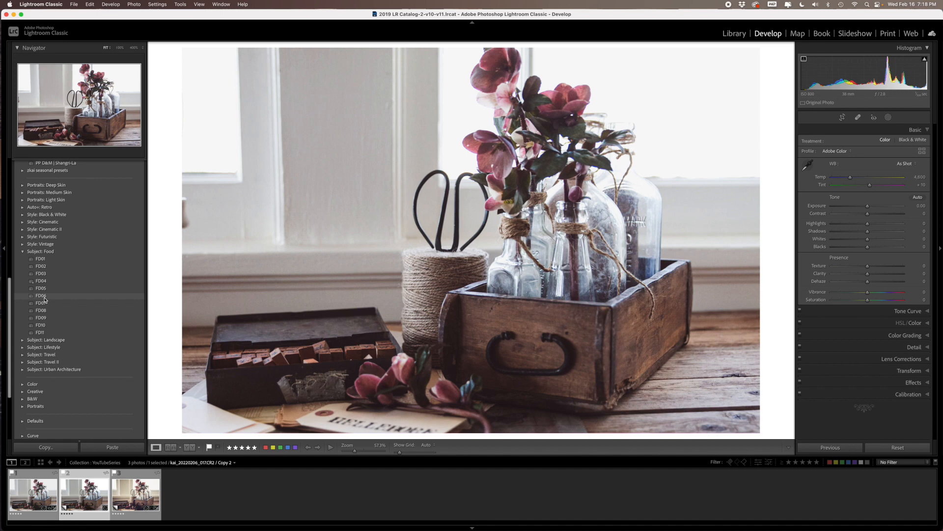
{"action": "left_click", "coordinate": [39, 347]}
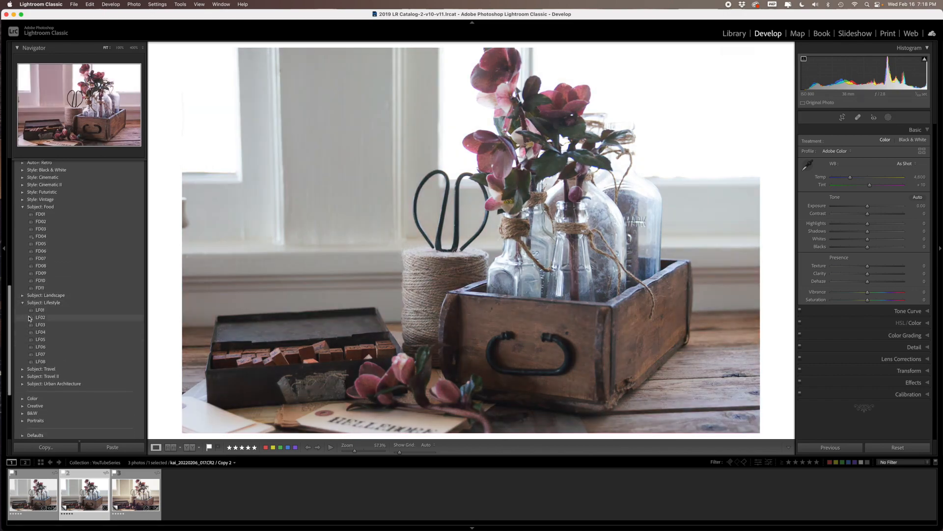
{"action": "scroll", "coordinate": [35, 319], "scroll_direction": "down", "scroll_amount": 3}
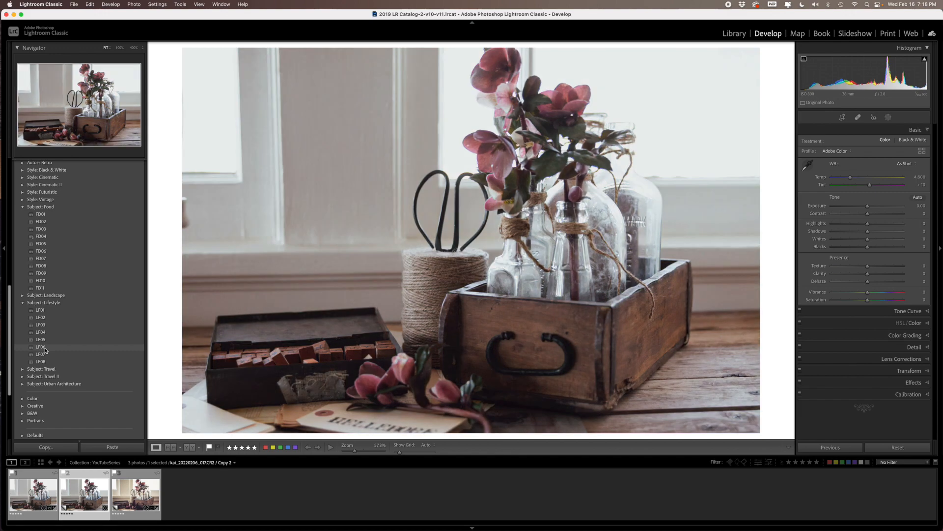
{"action": "left_click", "coordinate": [45, 349]}
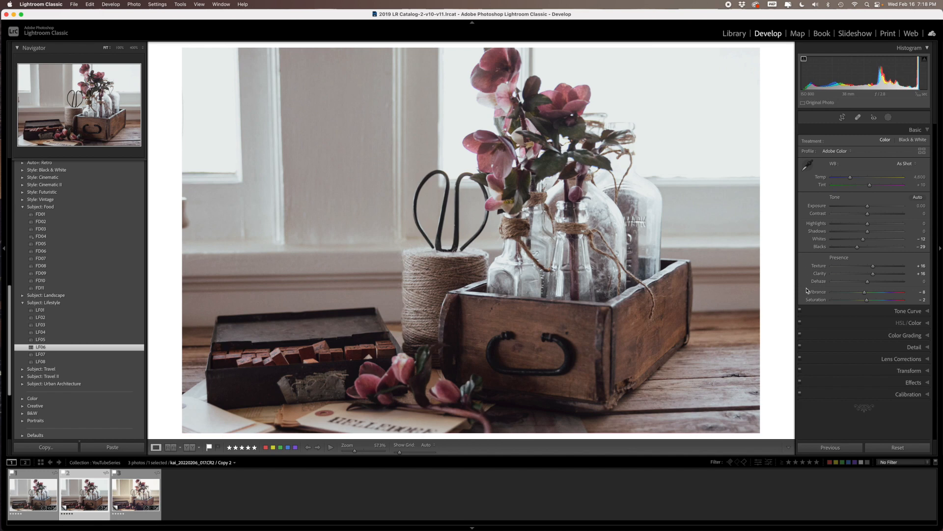
Step: Examine the Tone Curve and HSL/Color settings used by the LF06 preset, and compare the copy with the first photo
{"action": "left_click", "coordinate": [928, 311]}
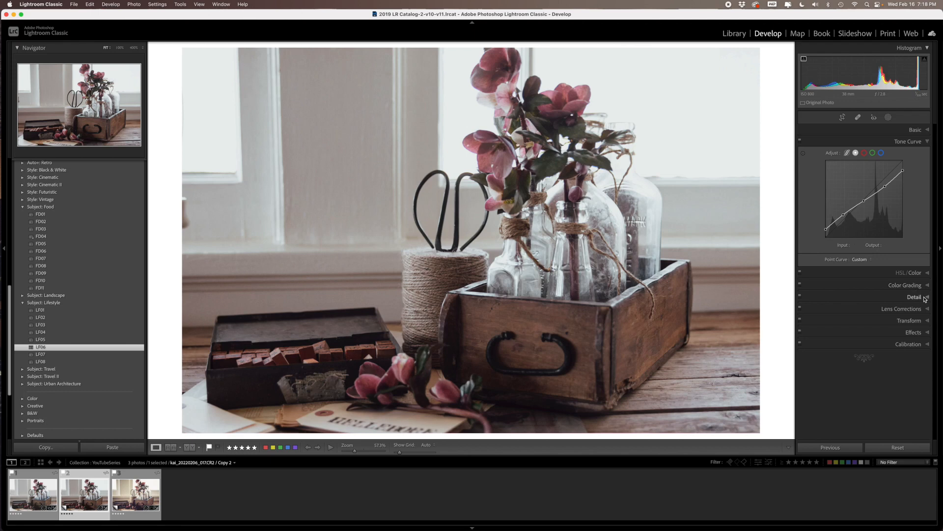
{"action": "left_click", "coordinate": [928, 272]}
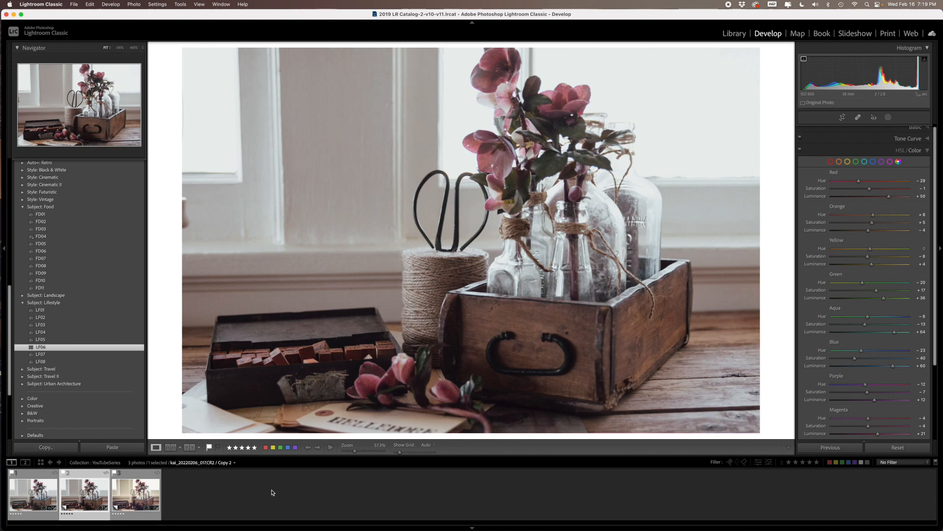
{"action": "left_click", "coordinate": [37, 490]}
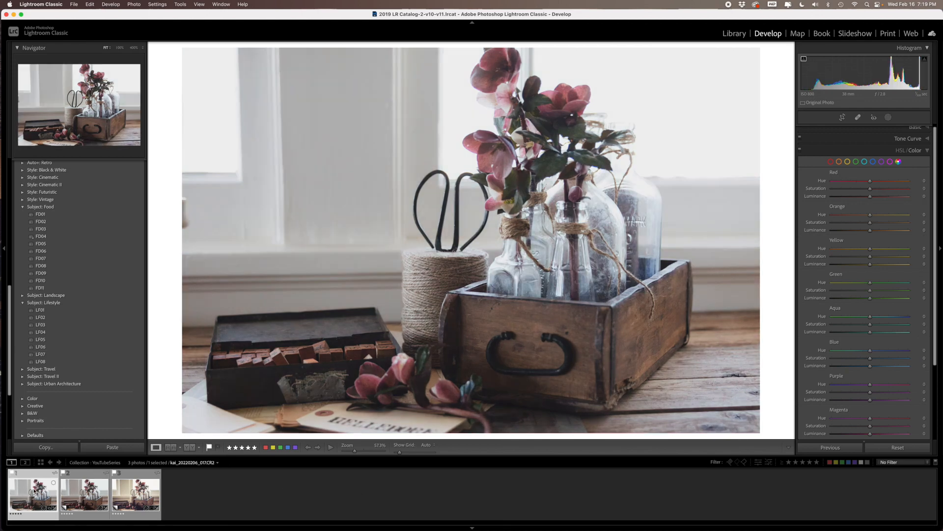
{"action": "left_click", "coordinate": [95, 501]}
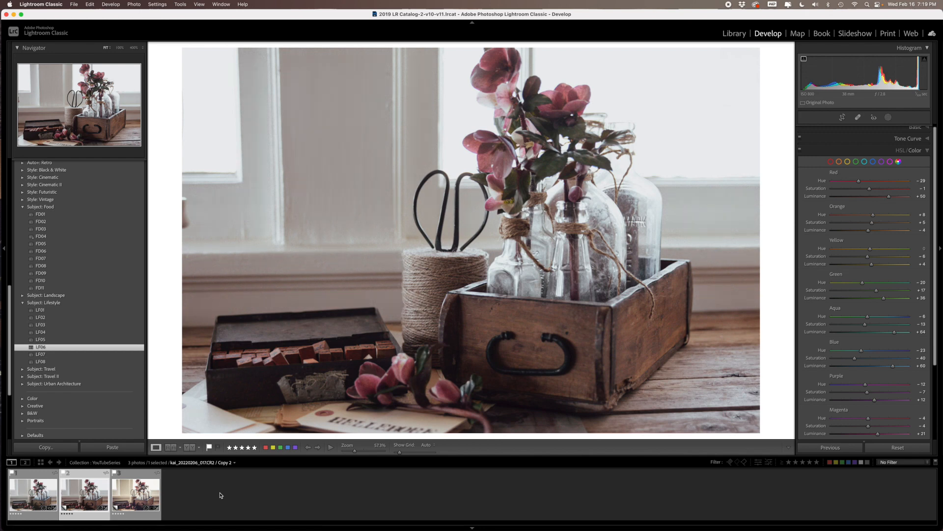
Step: Open the third photo in the filmstrip and examine its profile and Basic adjustments
{"action": "left_click", "coordinate": [152, 491]}
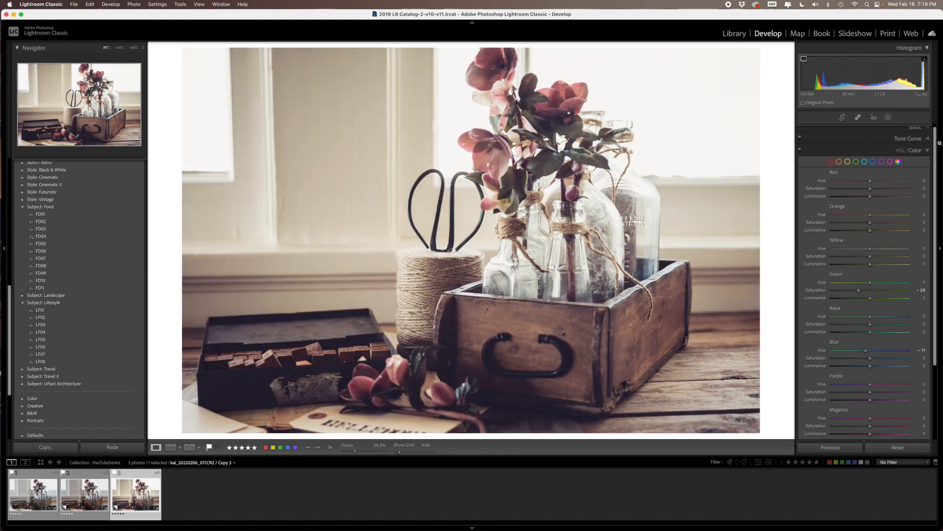
{"action": "left_click", "coordinate": [926, 154]}
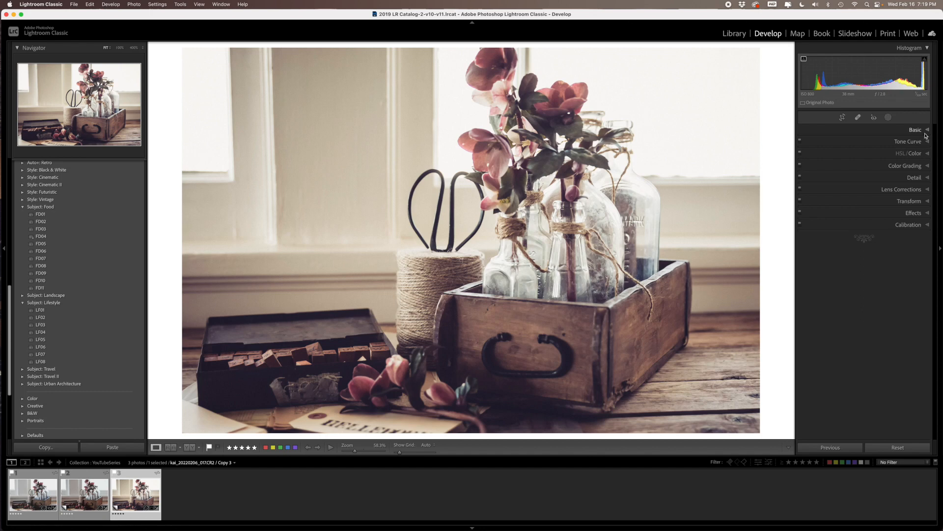
{"action": "left_click", "coordinate": [927, 130]}
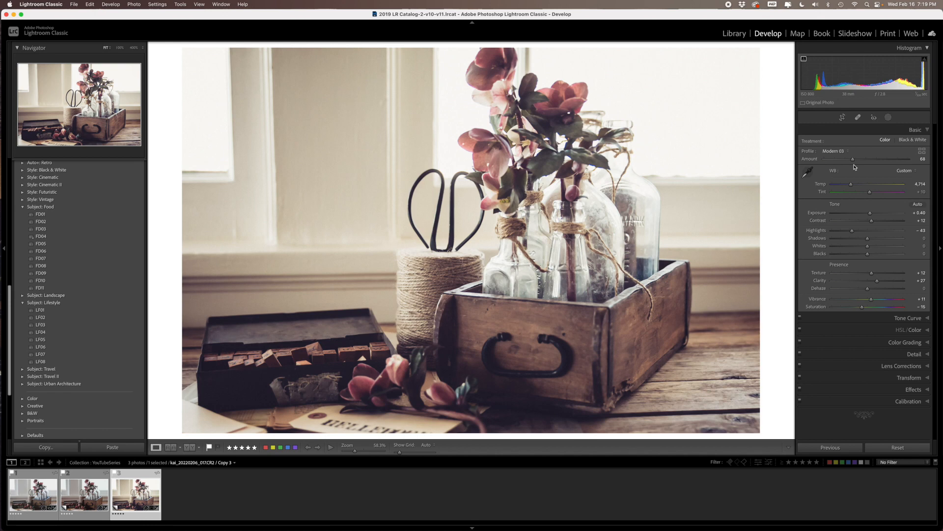
{"action": "scroll", "coordinate": [815, 206], "scroll_direction": "down", "scroll_amount": 1}
{"action": "scroll", "coordinate": [814, 207], "scroll_direction": "up", "scroll_amount": 1}
{"action": "scroll", "coordinate": [806, 221], "scroll_direction": "down", "scroll_amount": 1}
{"action": "scroll", "coordinate": [807, 221], "scroll_direction": "up", "scroll_amount": 1}
Step: Examine the third photo's Tone Curve, Detail and Effects settings, and return to its Basic adjustments
{"action": "left_click", "coordinate": [927, 318]}
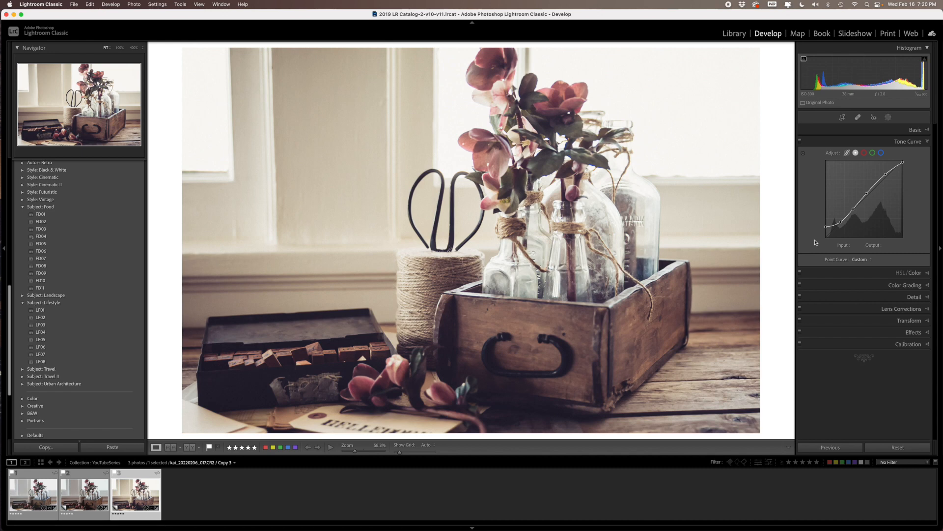
{"action": "left_click", "coordinate": [927, 297]}
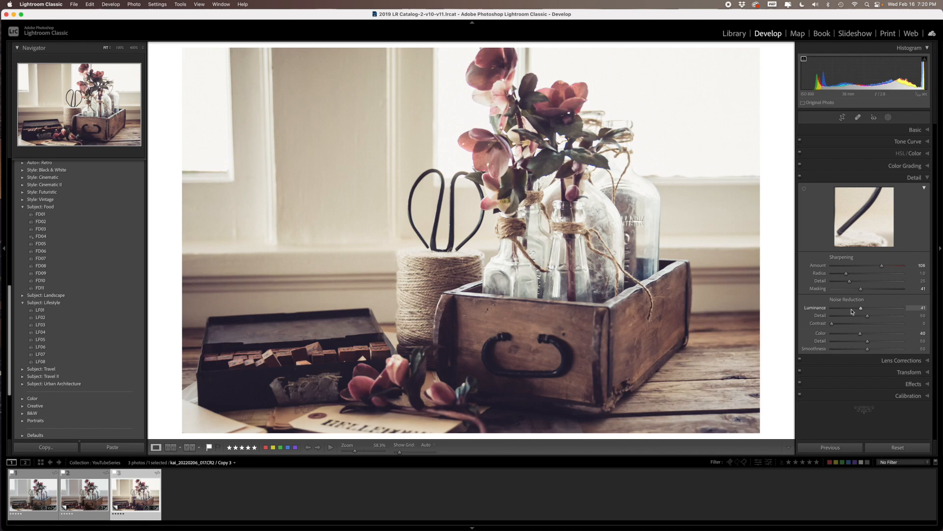
{"action": "left_click", "coordinate": [928, 384]}
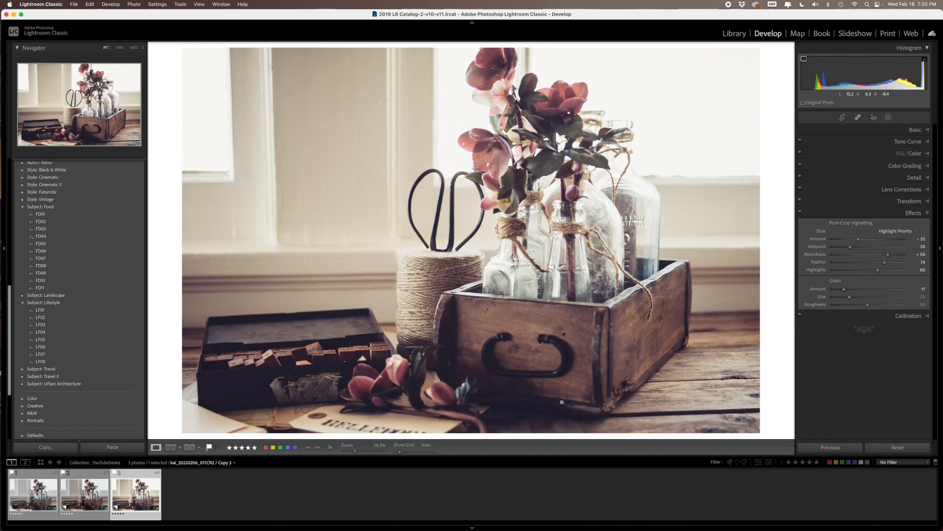
{"action": "left_click", "coordinate": [928, 213]}
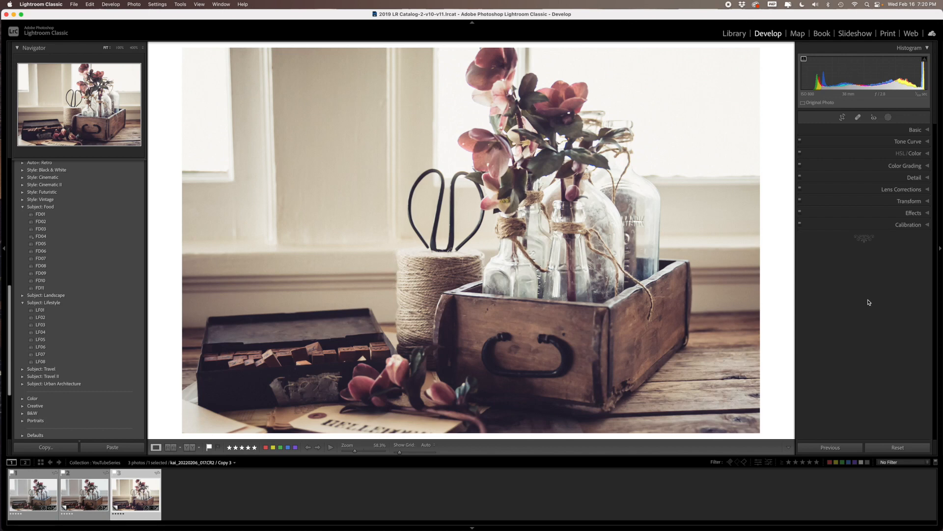
{"action": "left_click", "coordinate": [928, 130]}
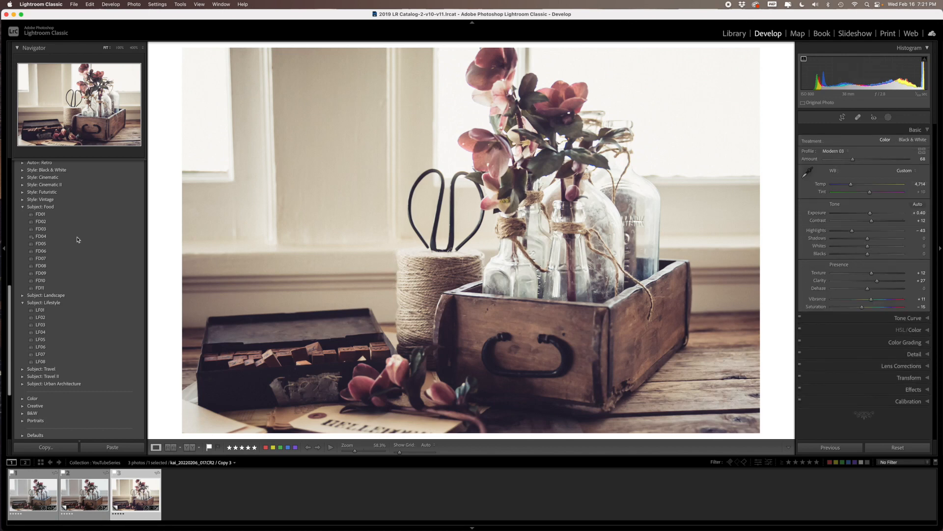
Step: Start a new develop preset in the 2022 Presets group and name it 02_2022 (Modern 03)
{"action": "mouse_move", "coordinate": [107, 225]}
{"action": "scroll", "coordinate": [108, 221], "scroll_direction": "up", "scroll_amount": 10}
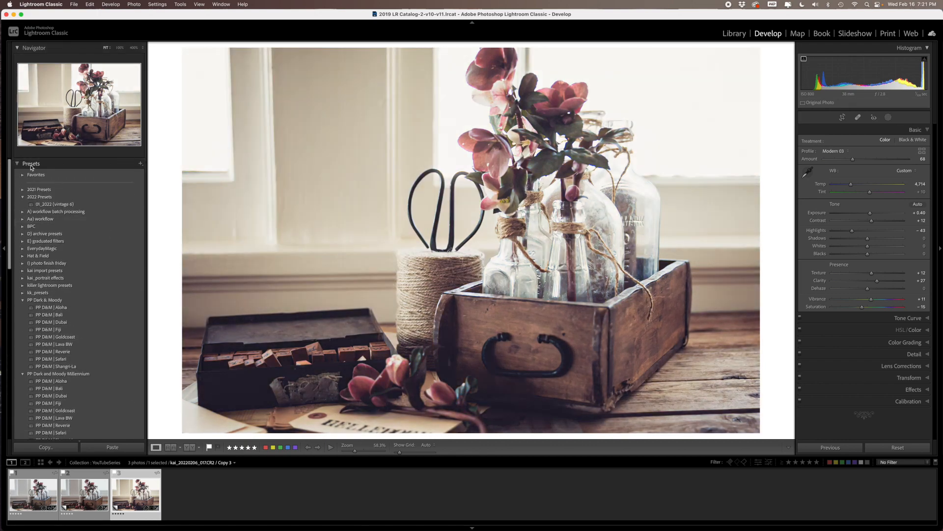
{"action": "left_click", "coordinate": [141, 165]}
{"action": "left_click", "coordinate": [150, 175]}
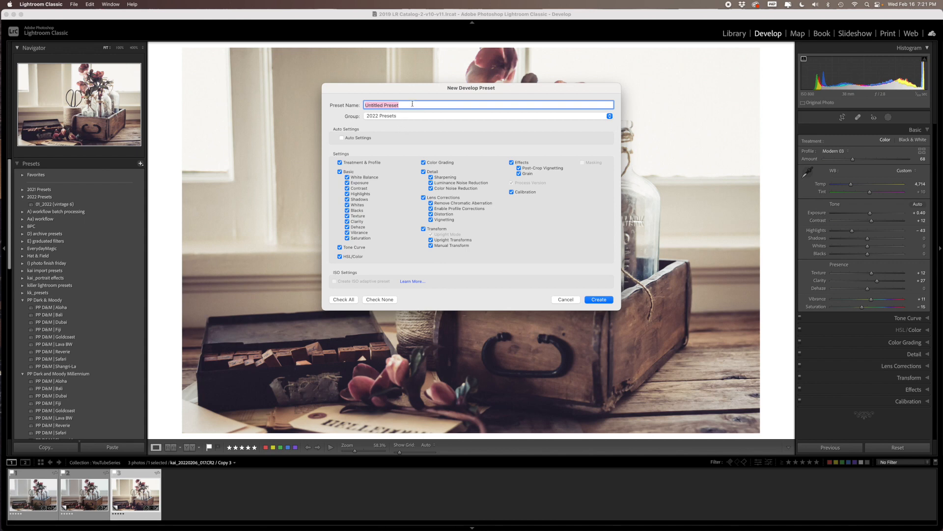
{"action": "type", "text": "02"}
{"action": "type", "text": "_0"}
{"action": "type", "text": "022"}
{"action": "type", "text": " (M"}
{"action": "type", "text": "oder"}
{"action": "type", "text": "n 03"}
Step: Clear all preset settings and include only Treatment & Profile, Contrast, Texture, Clarity, Dehaze, Vibrance, Saturation, Tone Curve and HSL/Color
{"action": "left_click", "coordinate": [385, 299]}
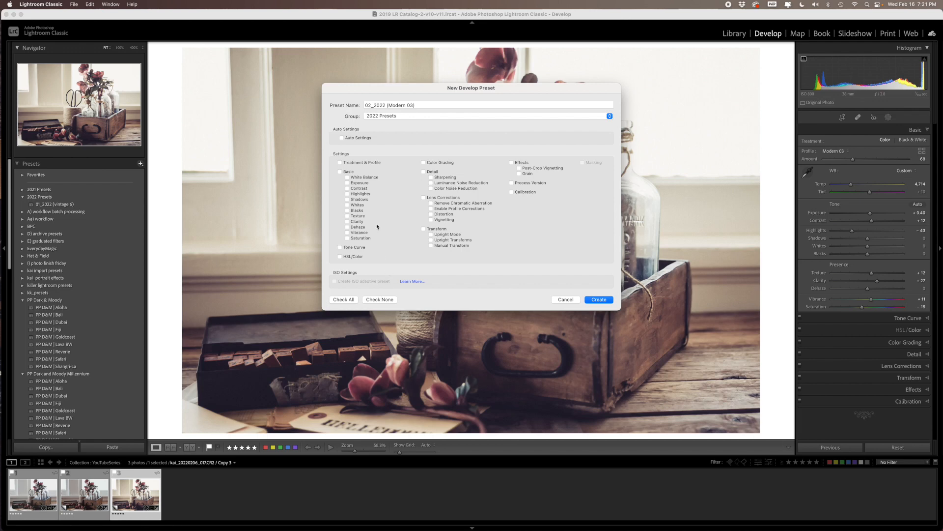
{"action": "left_click", "coordinate": [356, 165]}
{"action": "left_click", "coordinate": [358, 189]}
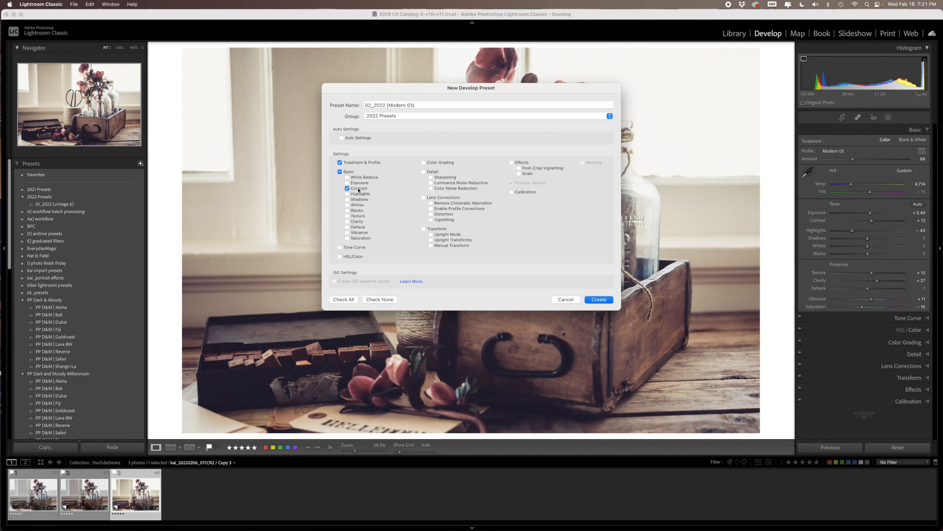
{"action": "left_click", "coordinate": [357, 222]}
{"action": "left_click", "coordinate": [358, 233]}
{"action": "left_click", "coordinate": [357, 238]}
Step: Include Color Grading, Detail, Lens Corrections and Post-Crop Vignetting in the new preset, leaving Grain out
{"action": "left_click", "coordinate": [423, 162]}
{"action": "left_click", "coordinate": [424, 172]}
{"action": "left_click", "coordinate": [423, 197]}
{"action": "left_click", "coordinate": [511, 163]}
{"action": "left_click", "coordinate": [519, 174]}
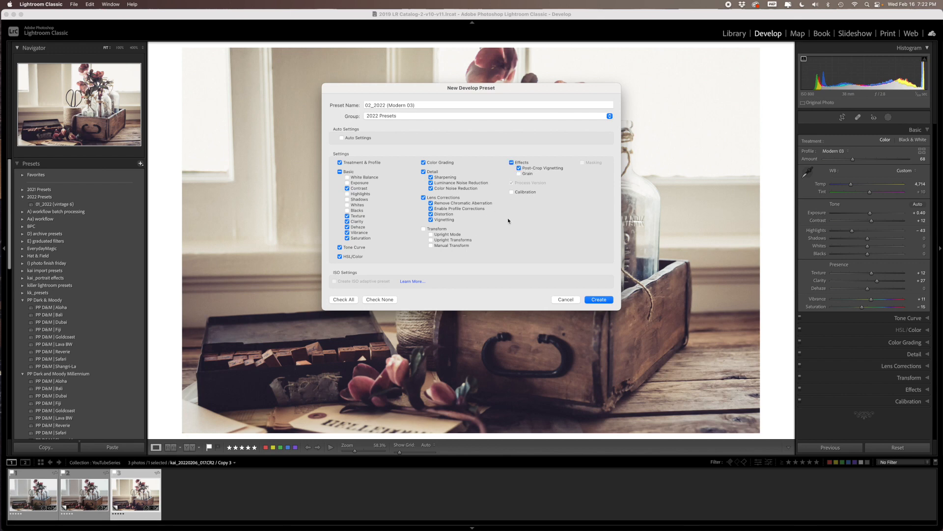